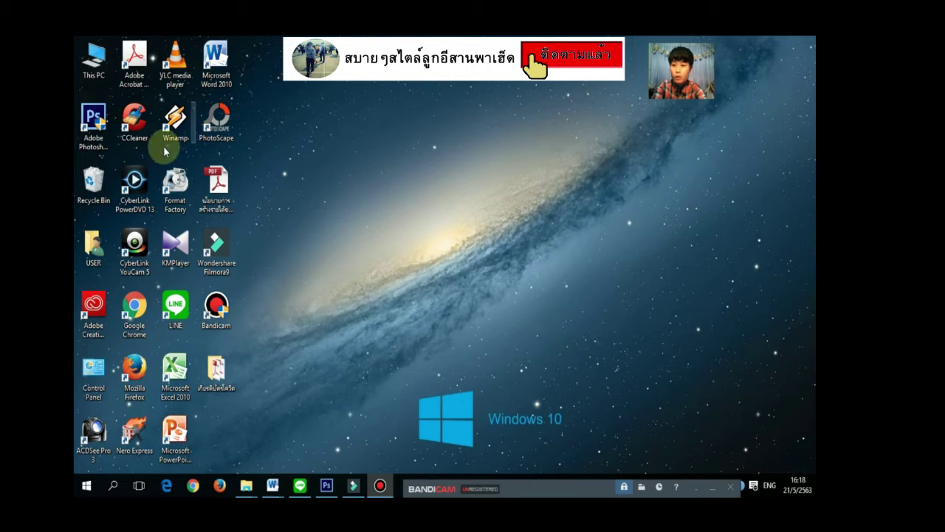
Switch to the already-running Photoshop after two dismissed launch attempts.
double_click(103, 135)
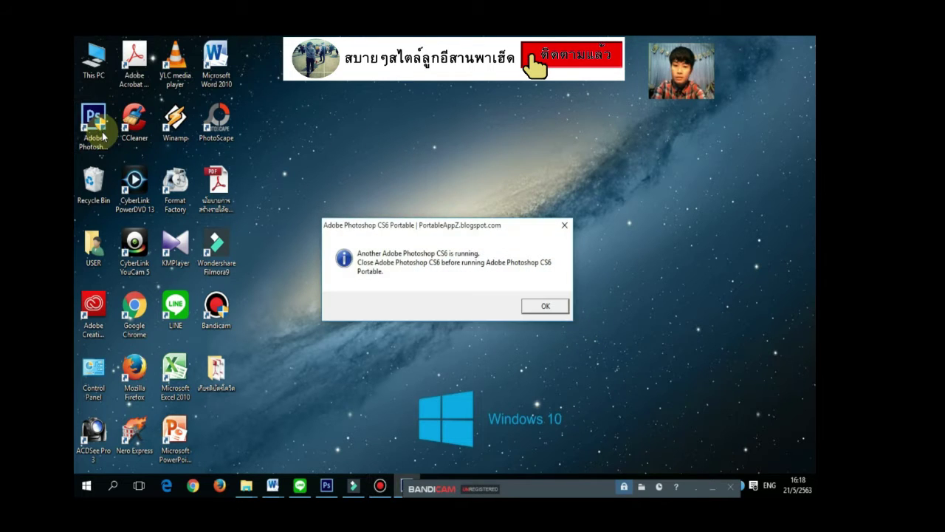
click(540, 310)
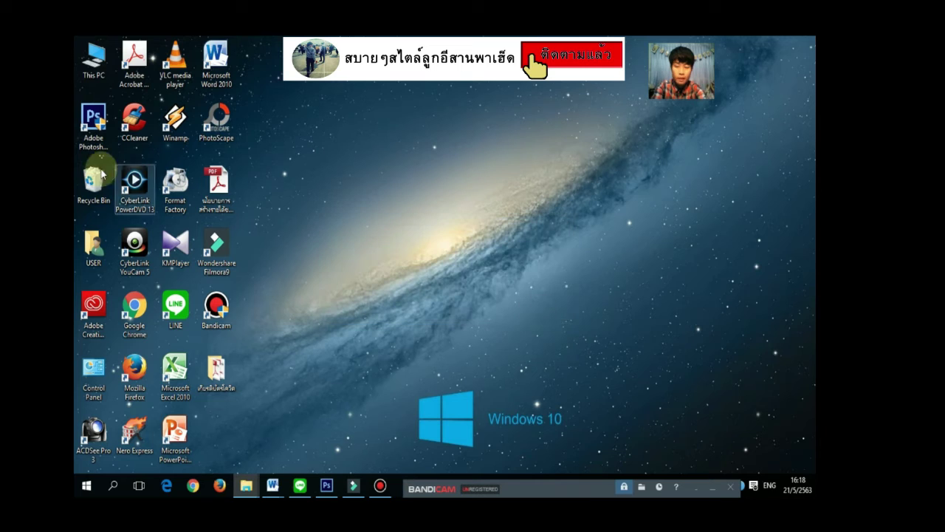
double_click(94, 131)
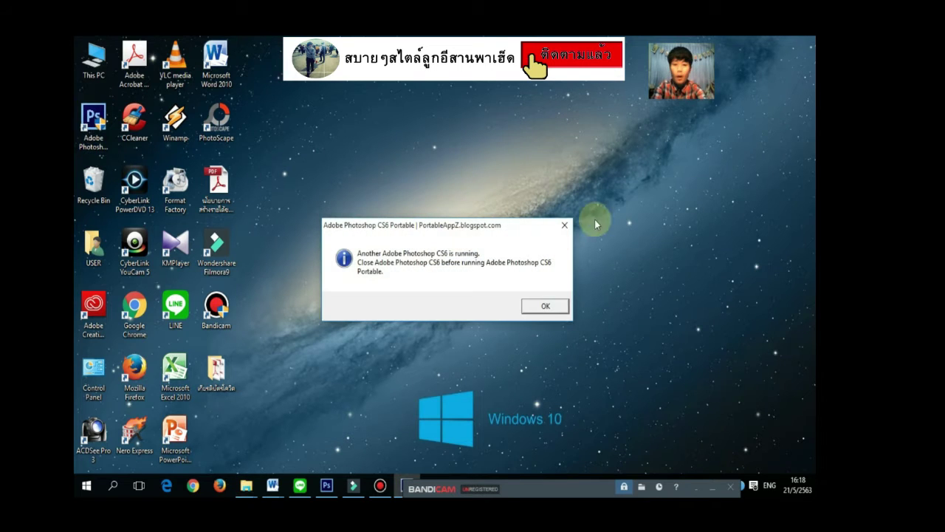
click(566, 226)
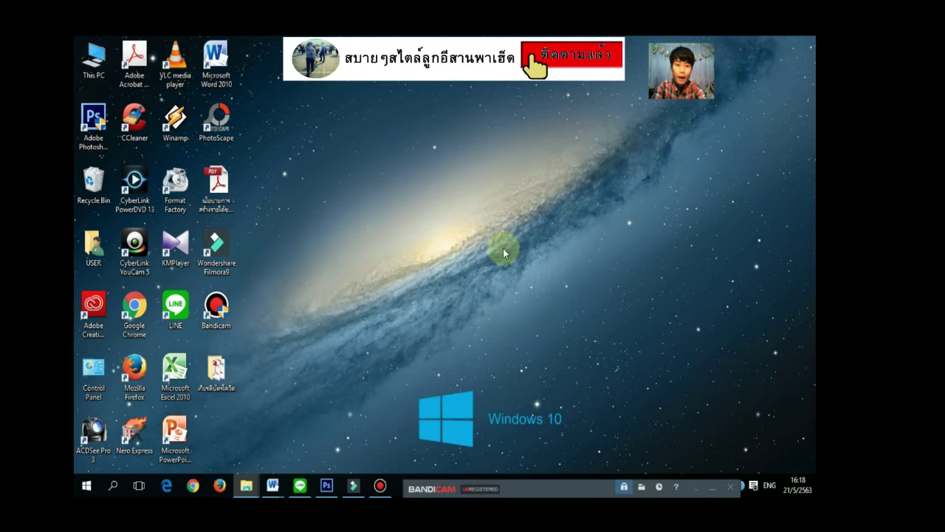
click(327, 486)
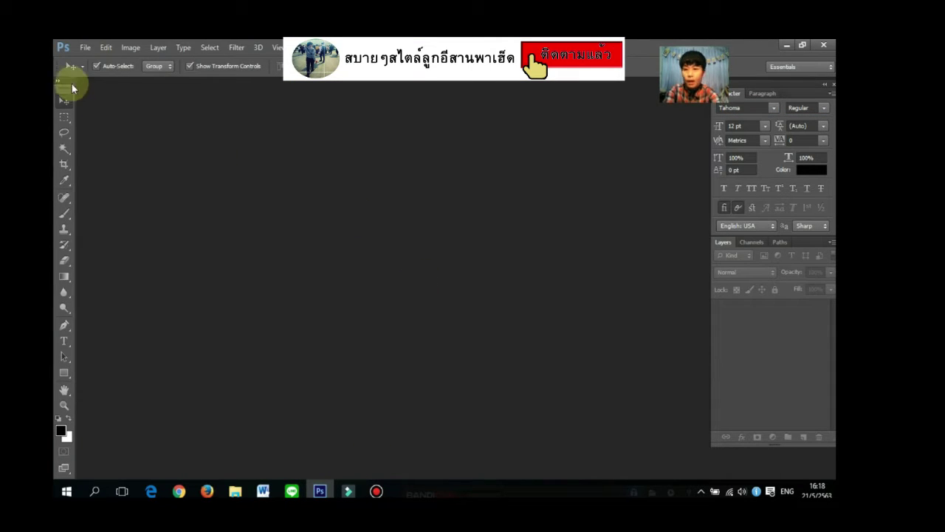
Try opening 47407 from Downloads and dismiss the resulting DynamicLink error.
click(84, 49)
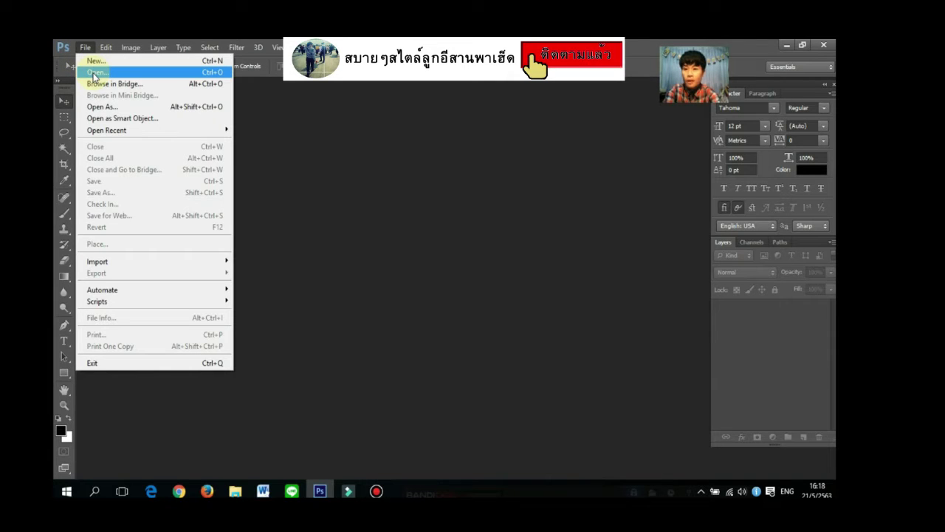
click(94, 73)
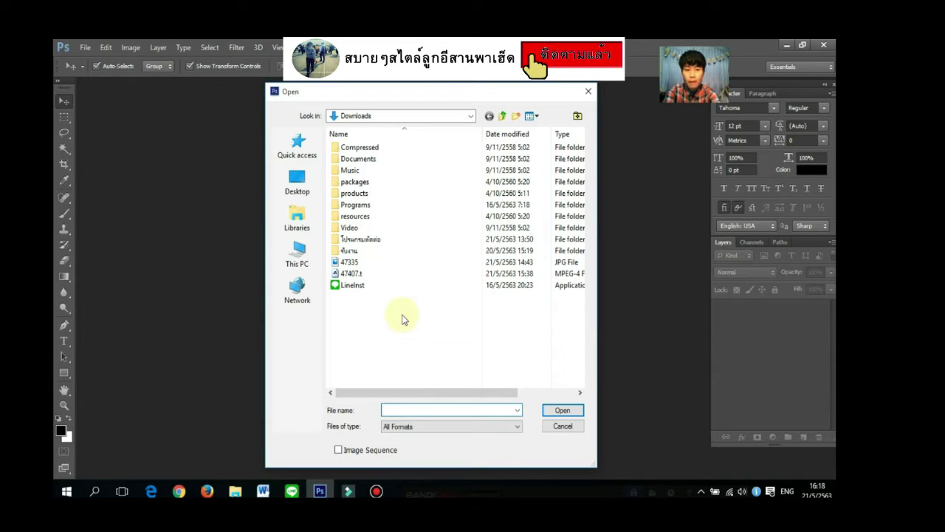
drag(411, 95, 392, 96)
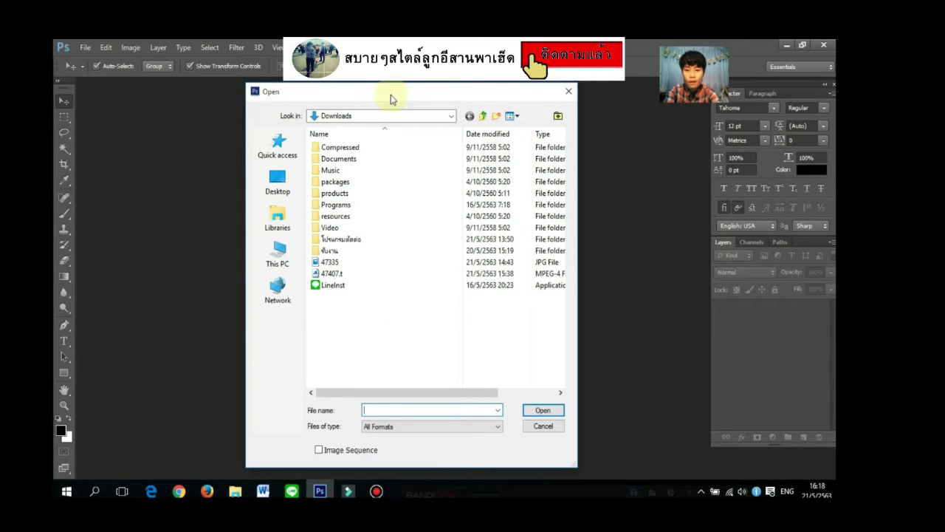
click(332, 273)
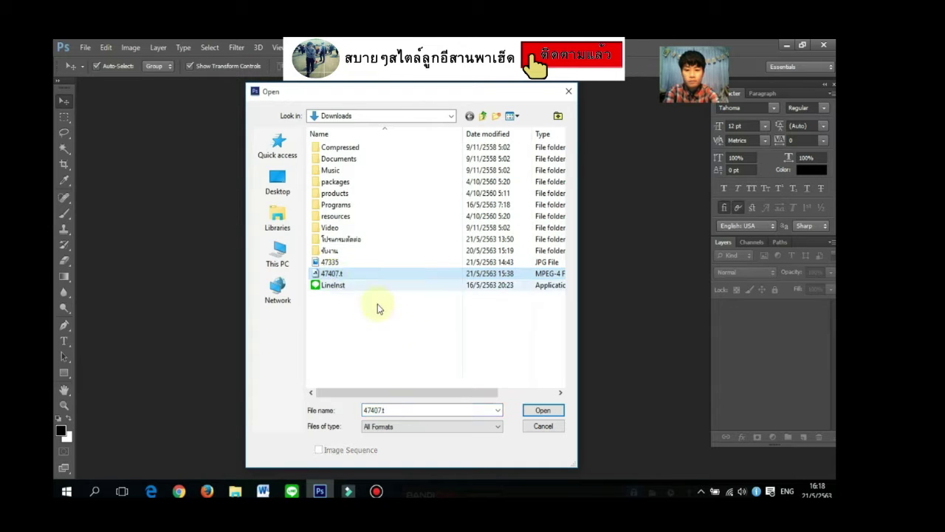
click(532, 411)
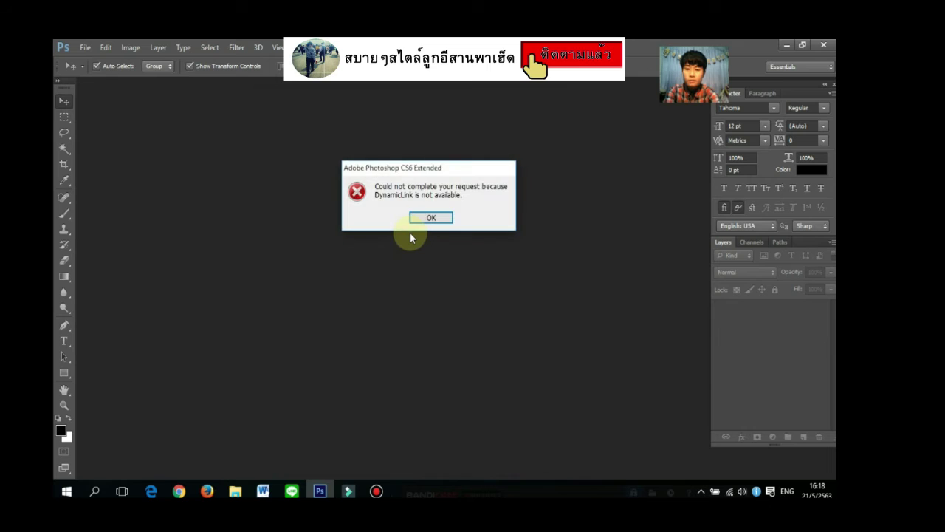
click(431, 217)
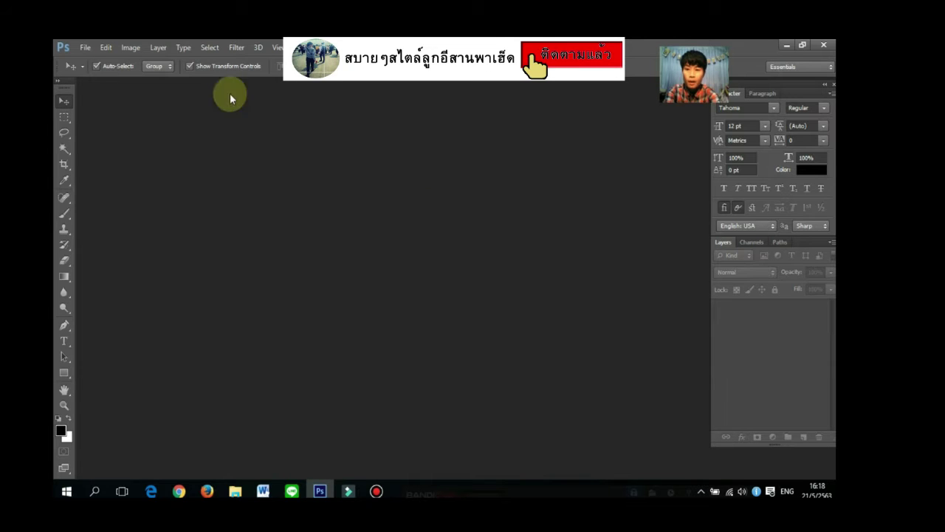
Open the signature image 47335.jpg from the Downloads folder.
click(89, 48)
click(96, 70)
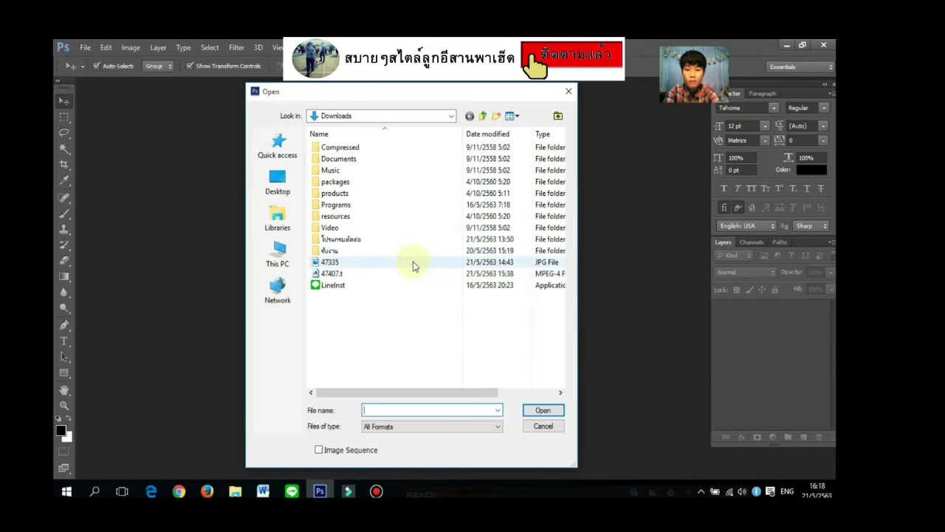
click(325, 274)
click(330, 262)
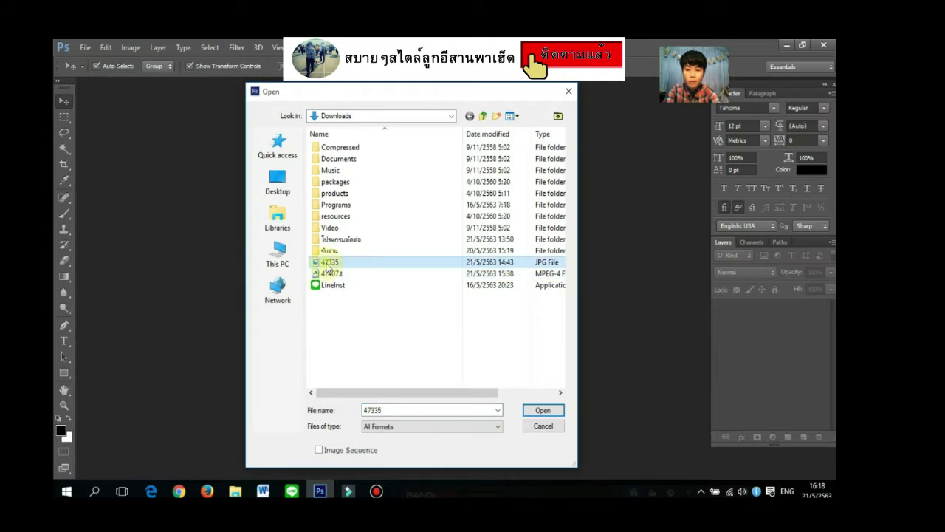
click(544, 412)
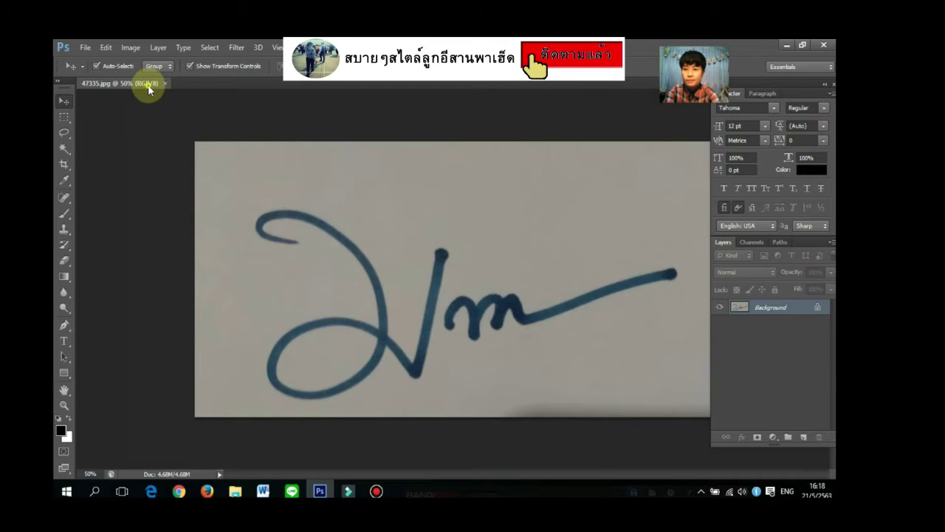
Float the document and apply a Curves adjustment raising input 99 to output 141.
drag(148, 87, 313, 135)
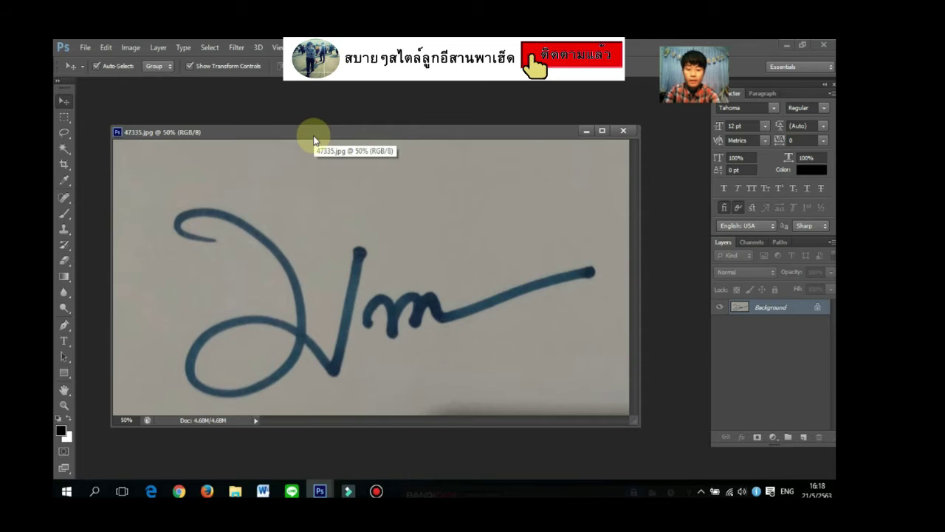
key(ctrl+m)
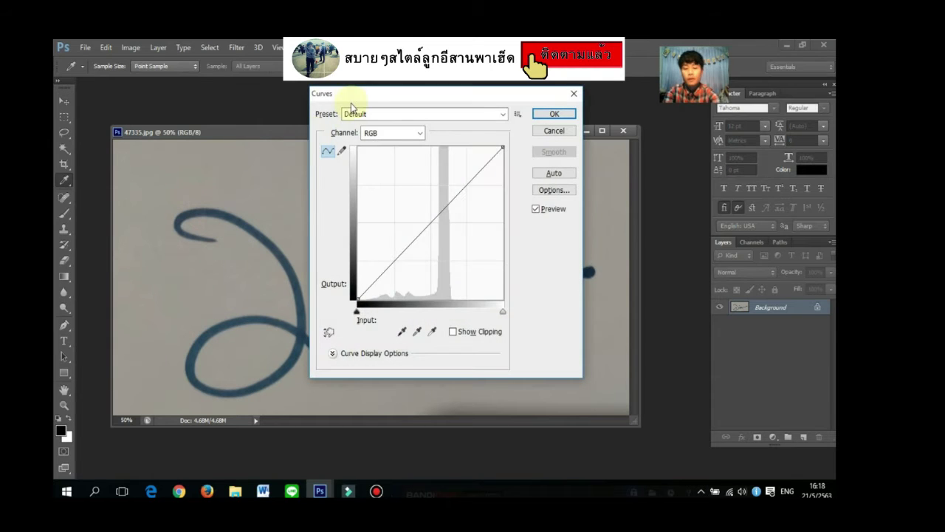
drag(430, 224, 414, 214)
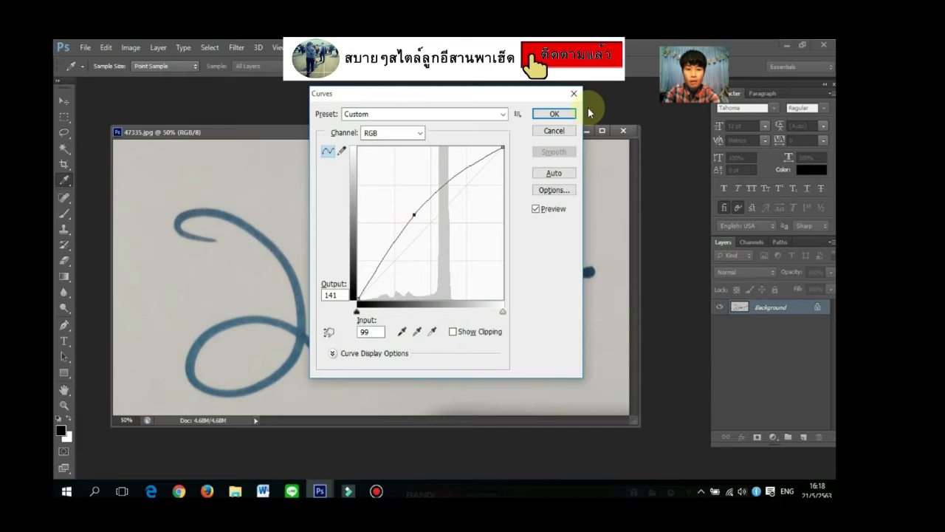
click(560, 116)
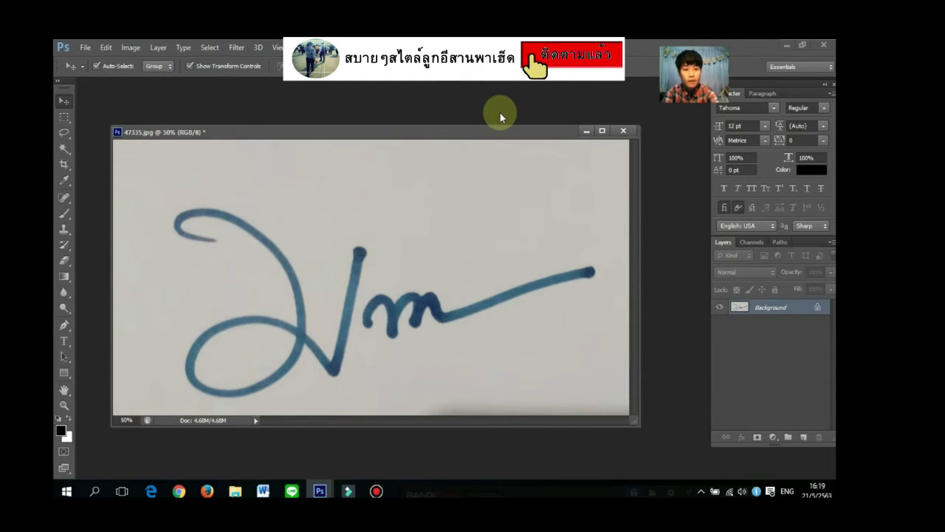
Convert the locked Background into an editable Layer 0.
double_click(818, 307)
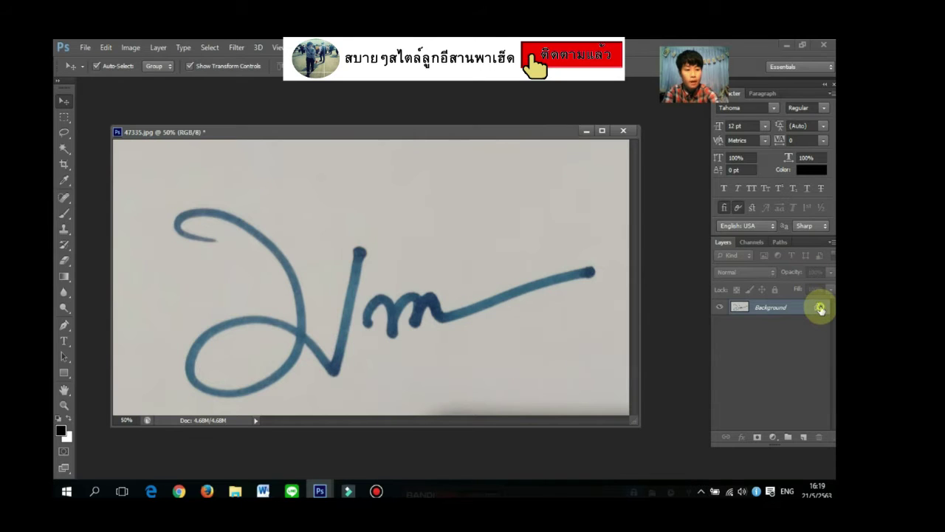
click(555, 183)
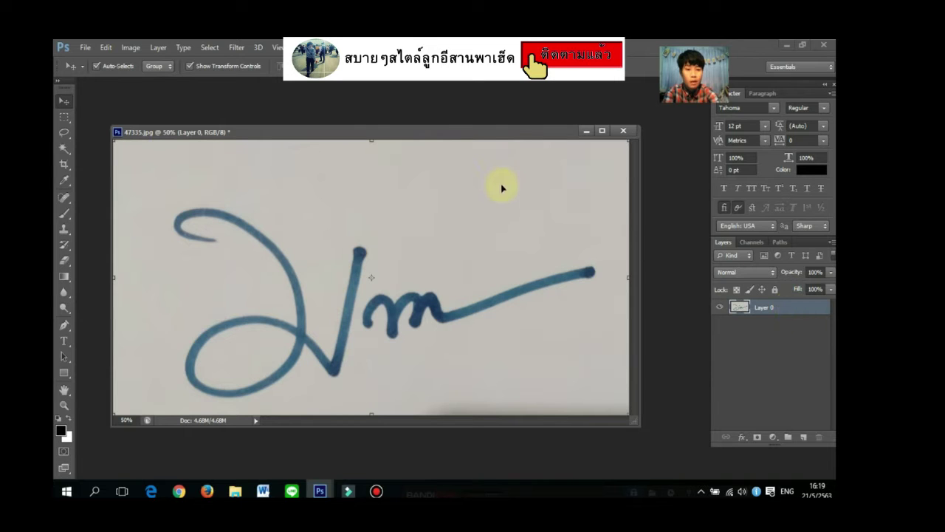
mouse_move(506, 133)
mouse_down()
mouse_move(512, 153)
mouse_move(520, 138)
mouse_up()
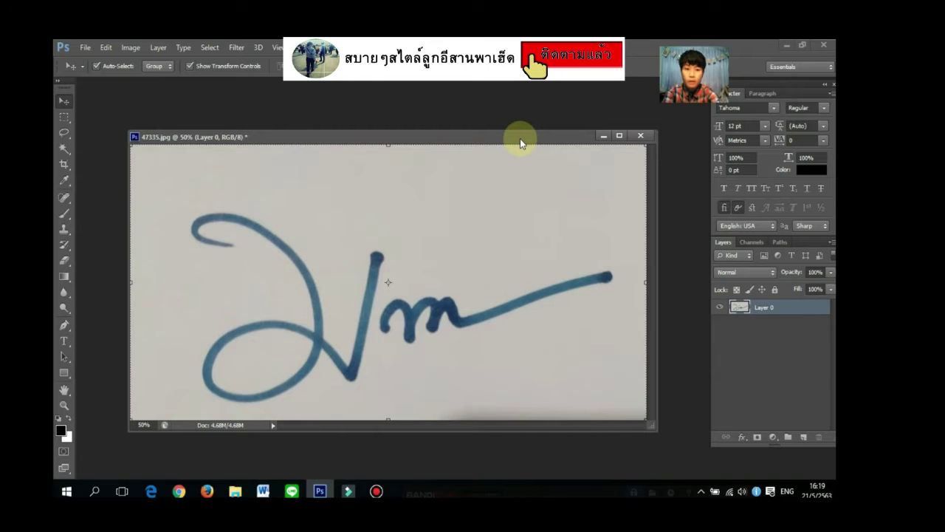
drag(519, 138, 519, 137)
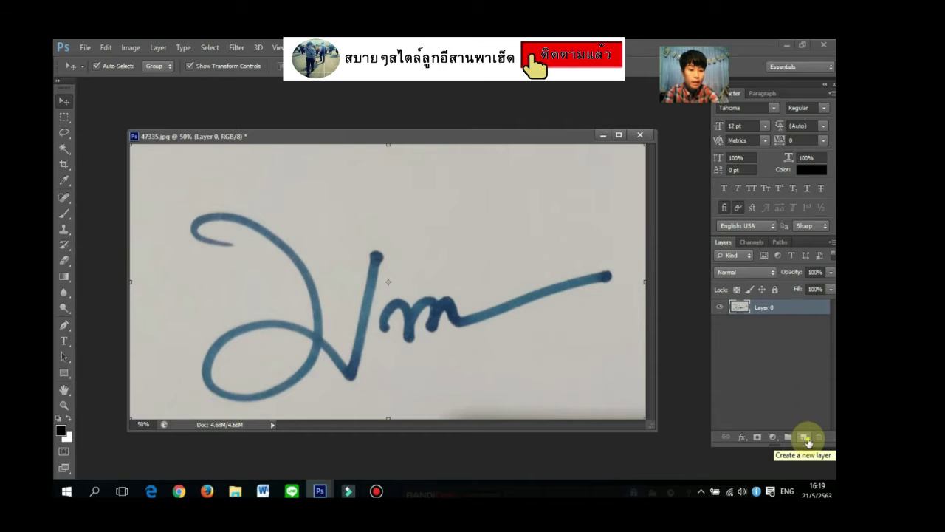
Add an empty Layer 1 beneath Layer 0, leaving Layer 0 selected.
click(807, 441)
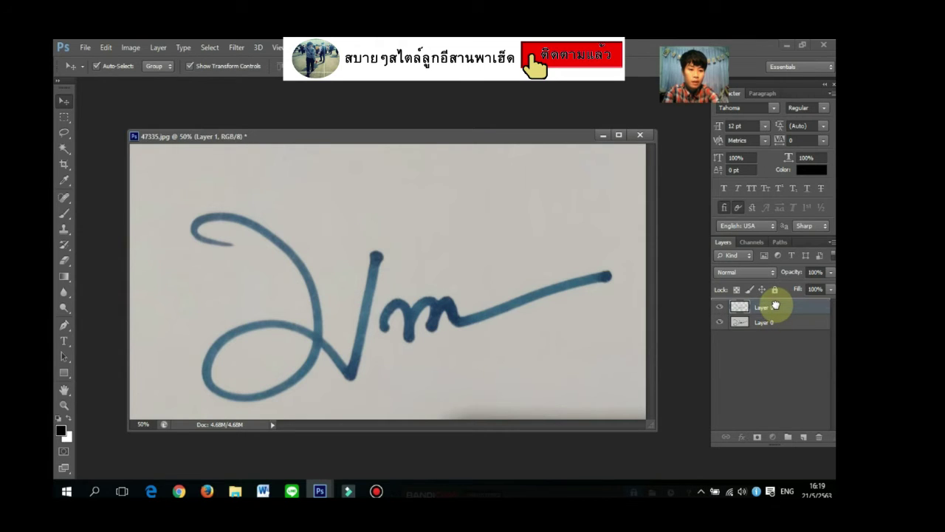
drag(775, 304, 776, 308)
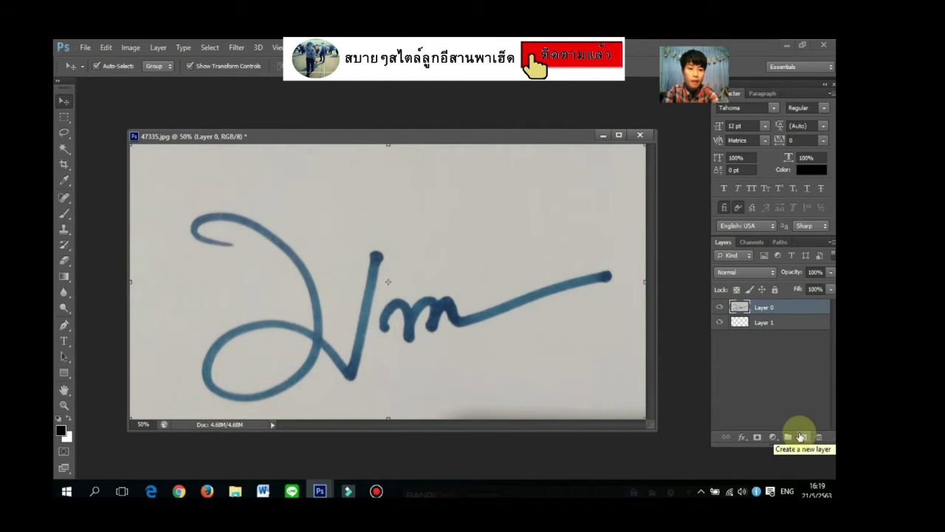
click(770, 323)
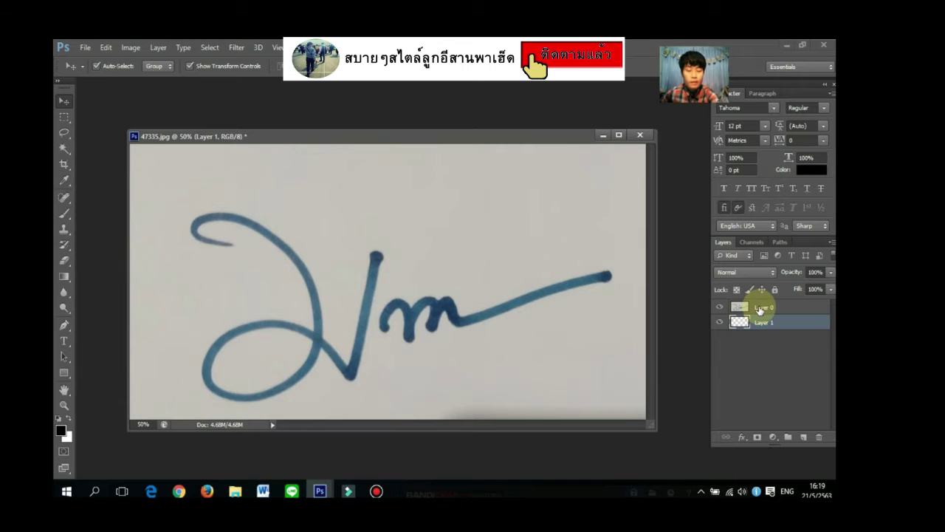
click(760, 308)
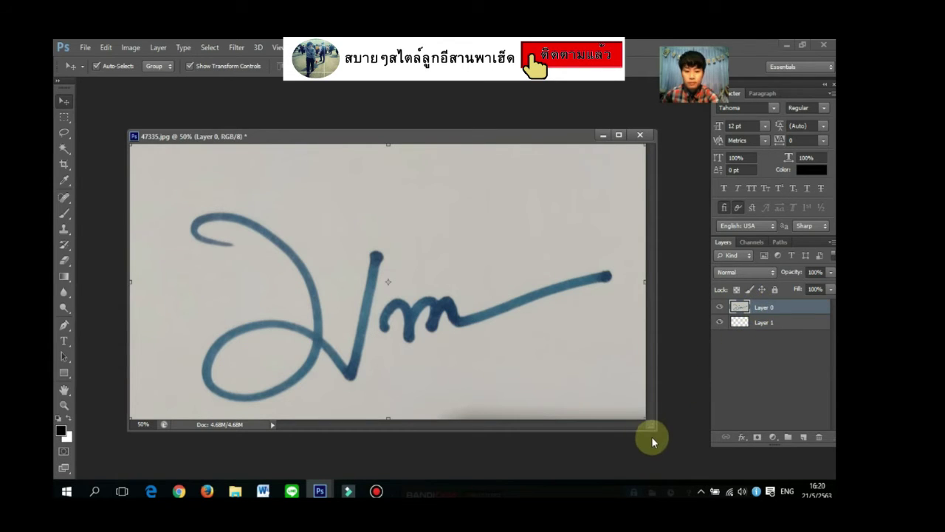
Magic Wand-delete the grey paper and the grey inside the signature loop, then deselect.
drag(651, 428, 669, 439)
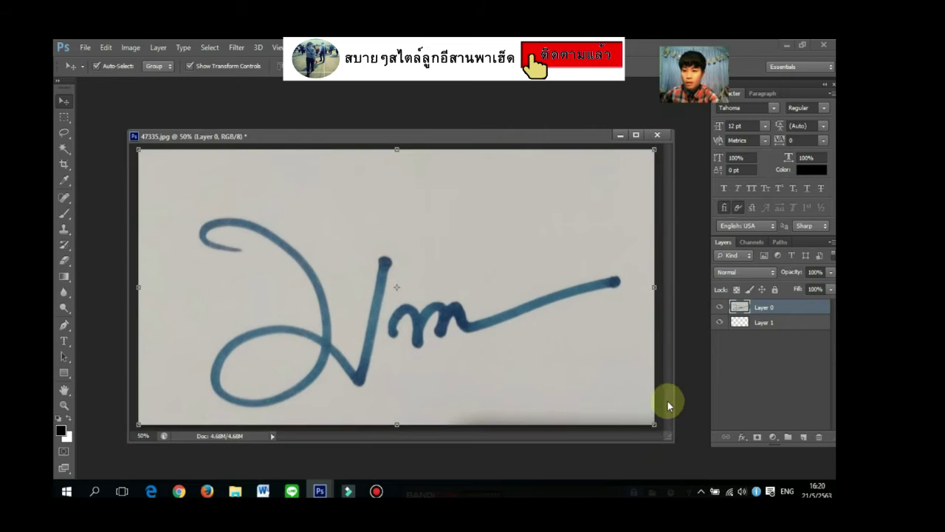
click(68, 151)
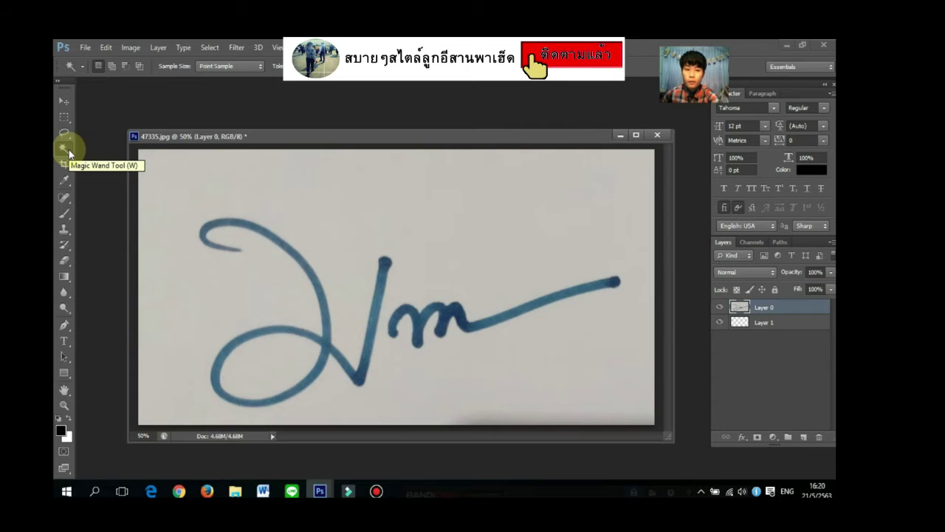
click(358, 197)
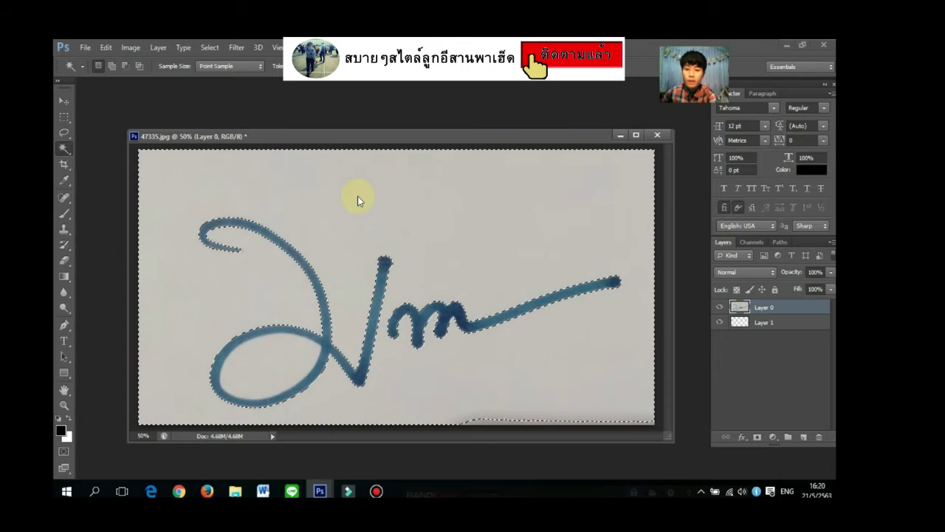
key(Delete)
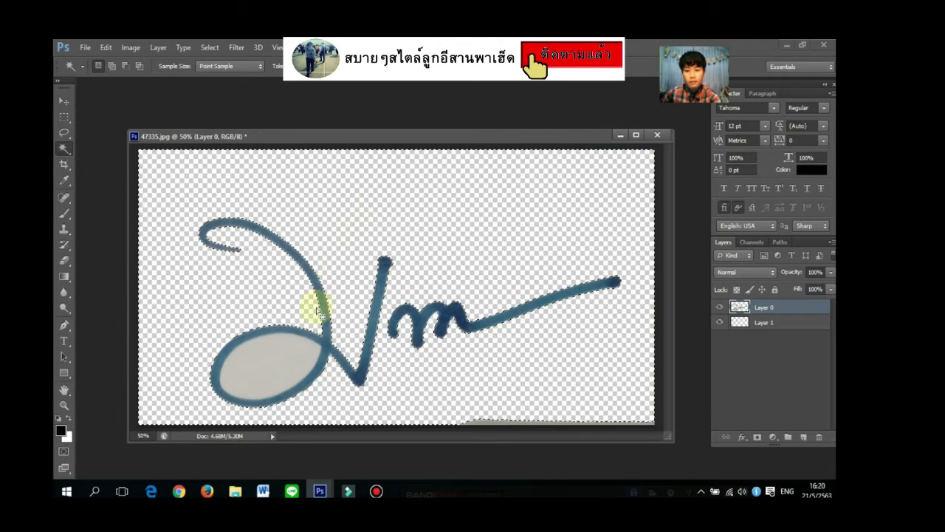
click(276, 360)
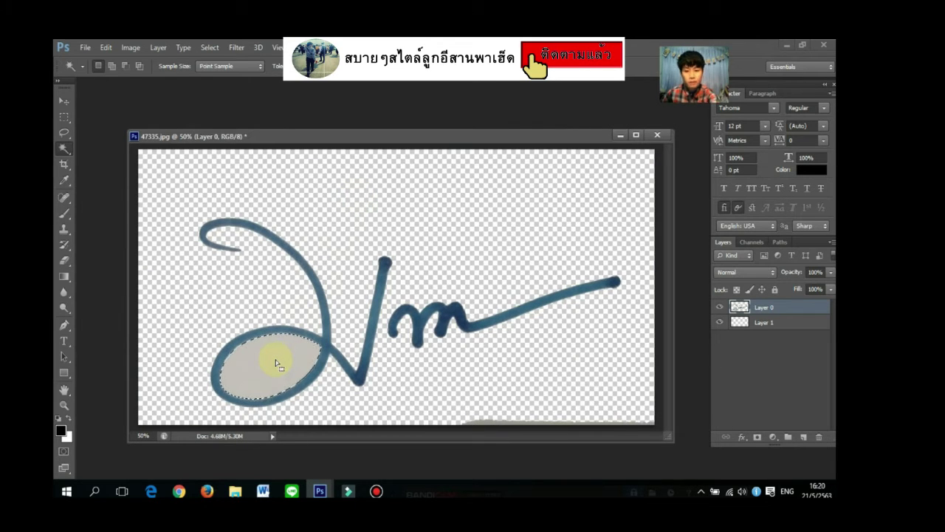
key(Delete)
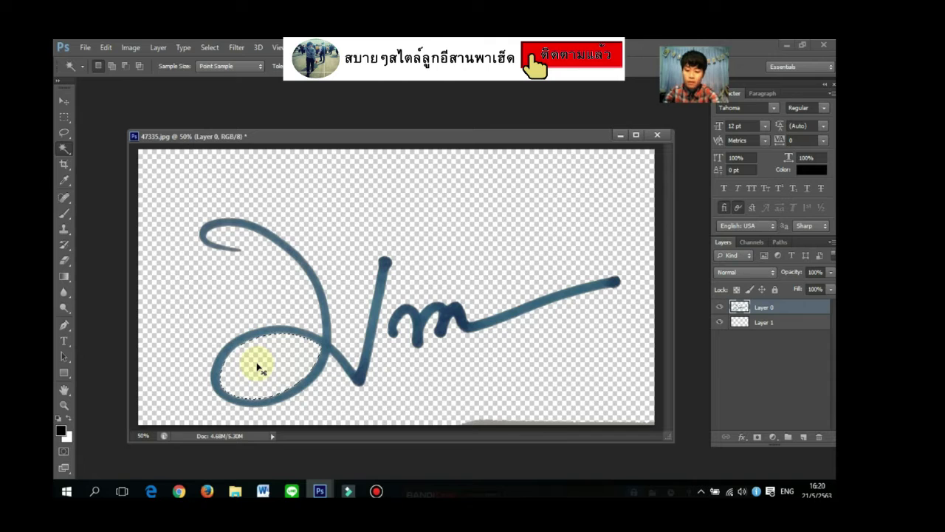
key(ctrl+d)
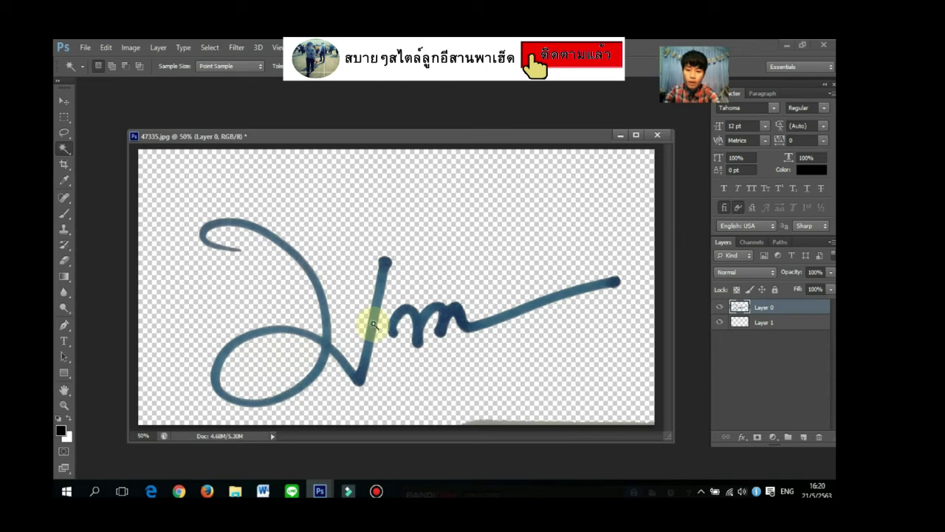
Apply Brightness/Contrast with brightness -15 and higher contrast to the signature.
click(132, 47)
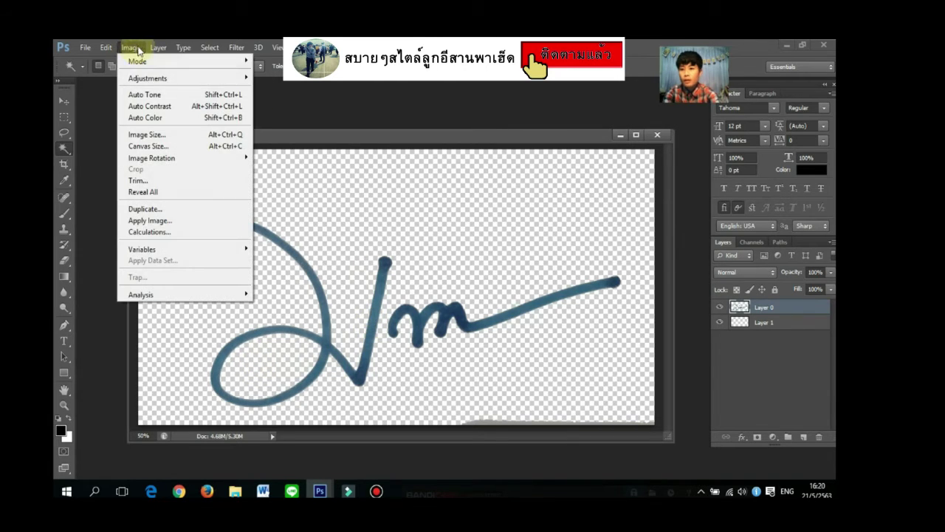
mouse_move(147, 78)
click(282, 77)
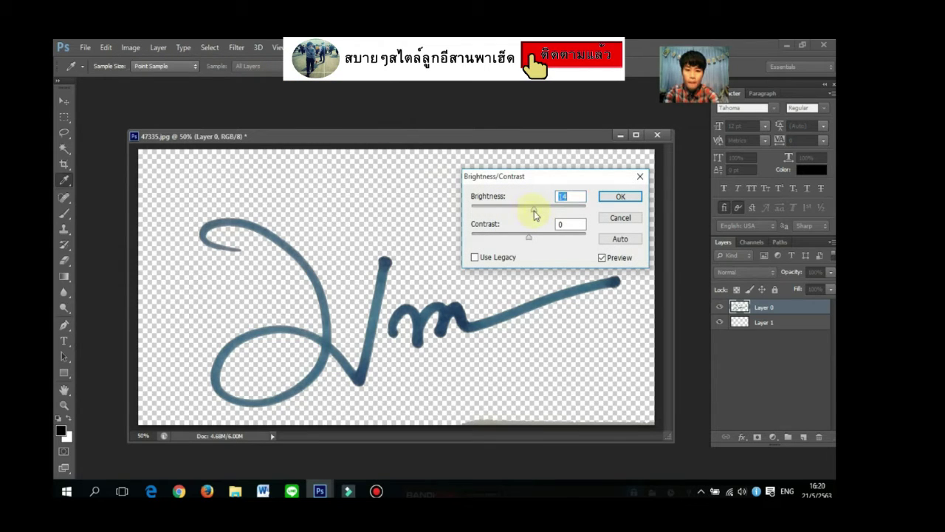
mouse_move(530, 211)
mouse_down()
mouse_move(543, 242)
mouse_move(555, 244)
mouse_up()
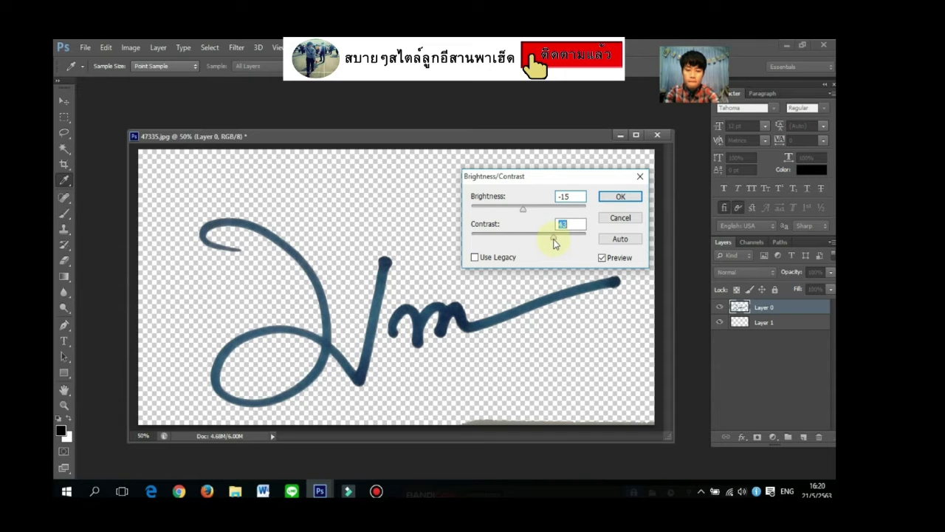
click(619, 198)
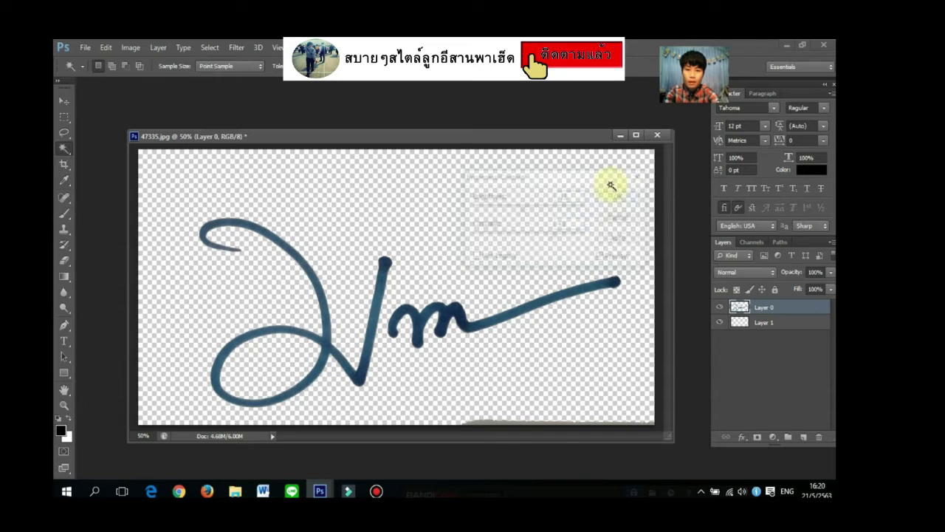
click(134, 50)
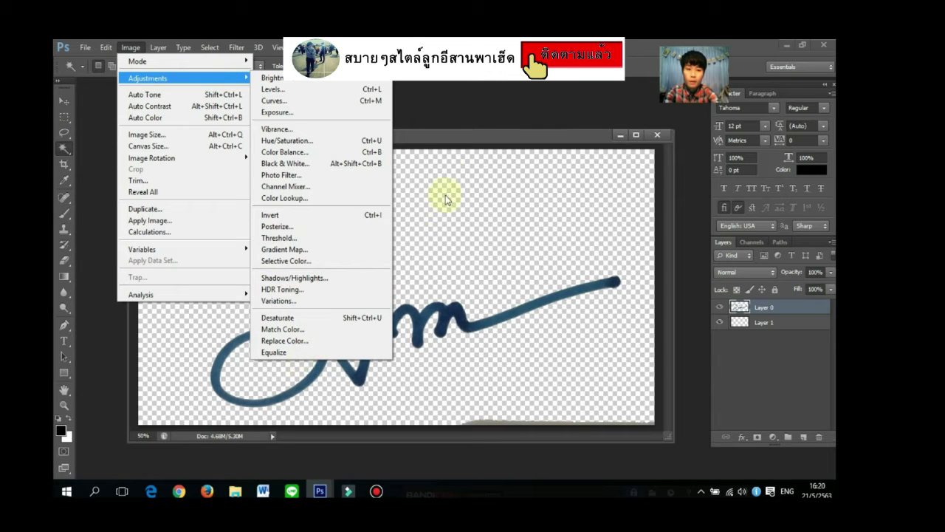
click(451, 141)
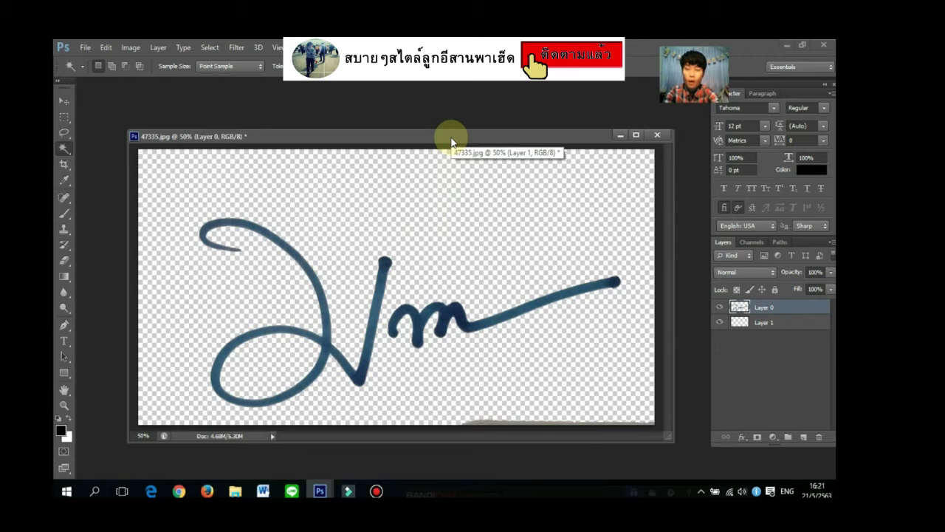
Save As PNG format as 47335.png in Downloads, accepting the default PNG options.
click(87, 47)
click(117, 194)
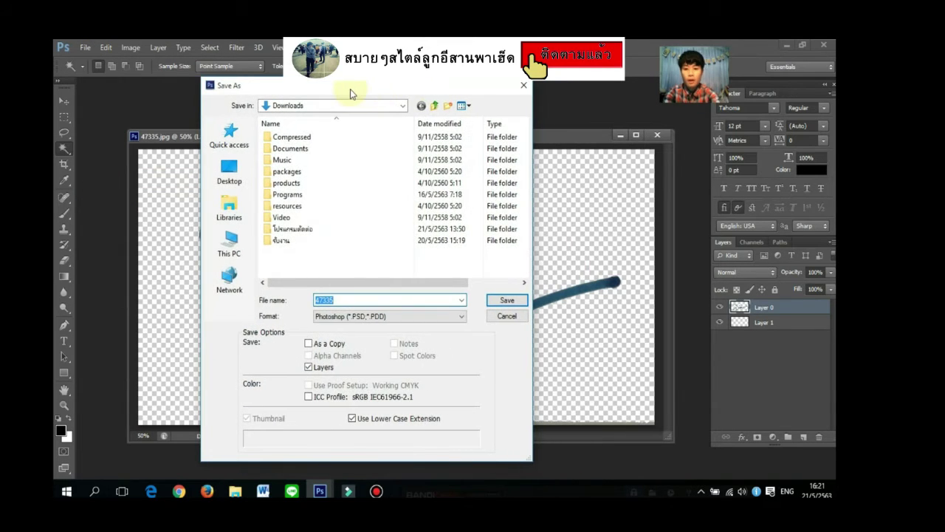
click(462, 318)
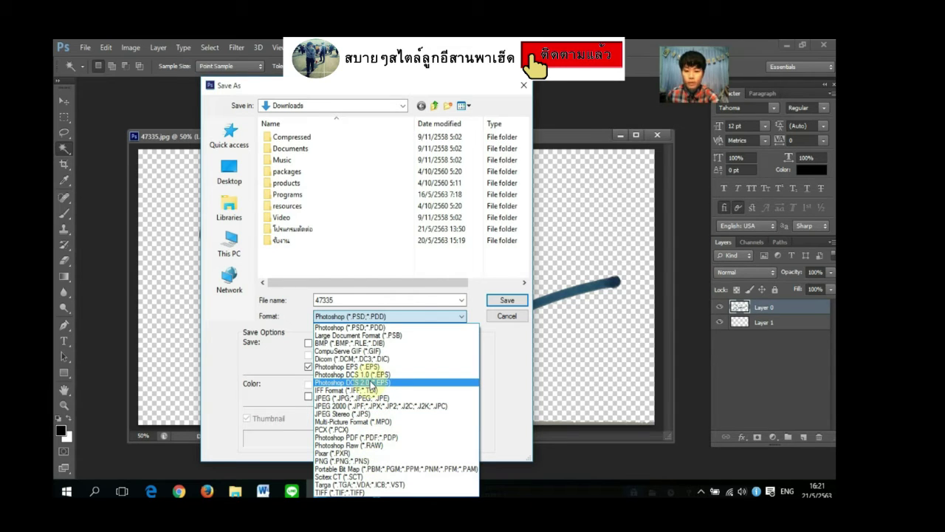
click(347, 460)
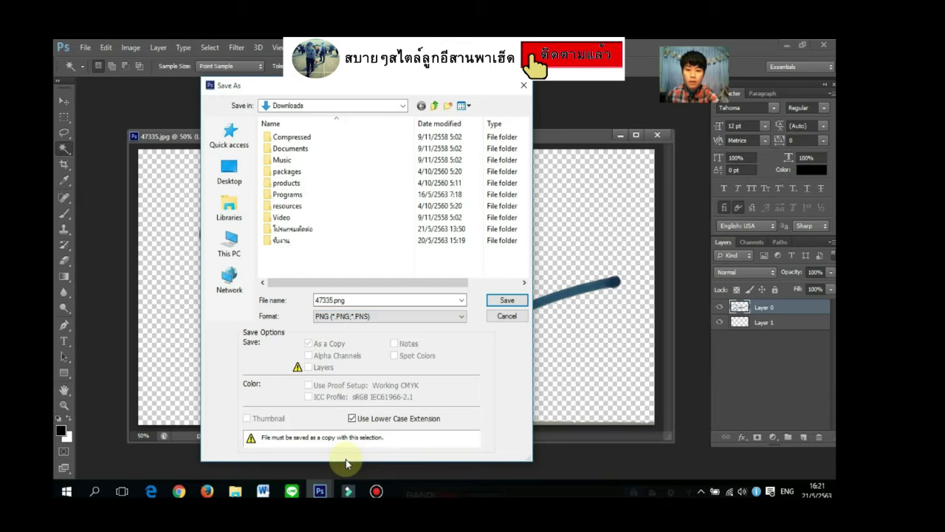
click(497, 303)
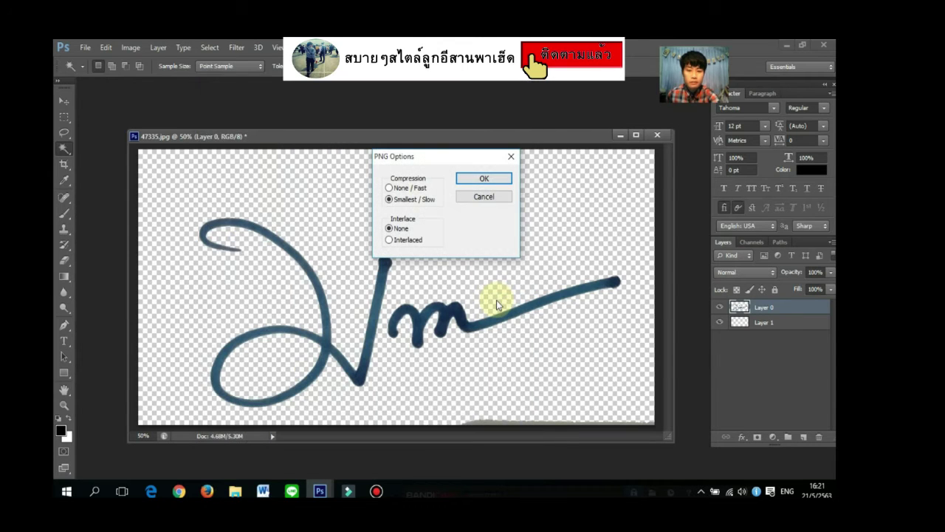
click(494, 181)
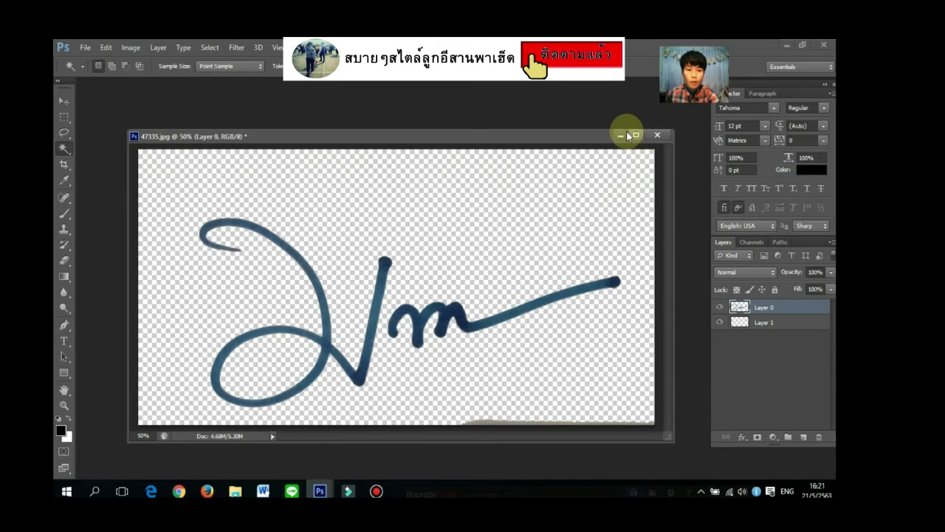
Minimise Photoshop and start a maximised blank Word 2010 document zoomed to 140%.
click(658, 135)
click(786, 44)
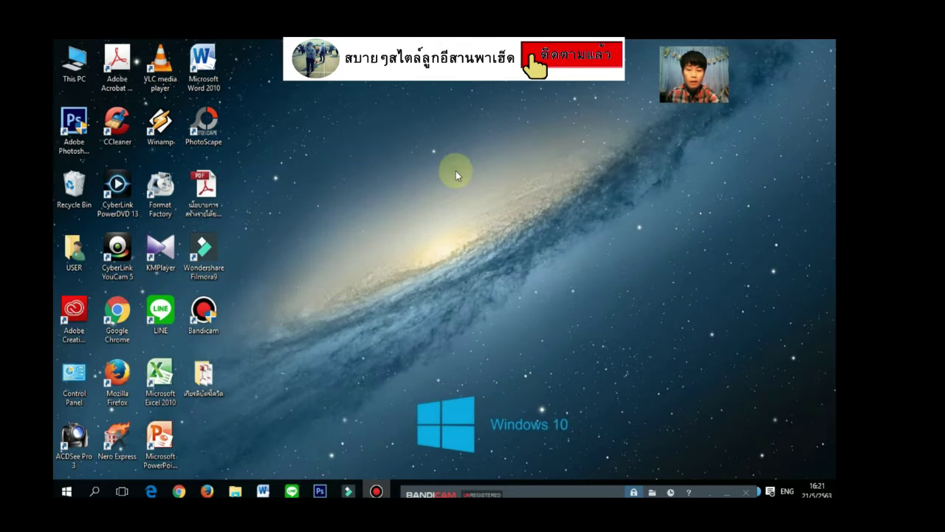
double_click(196, 66)
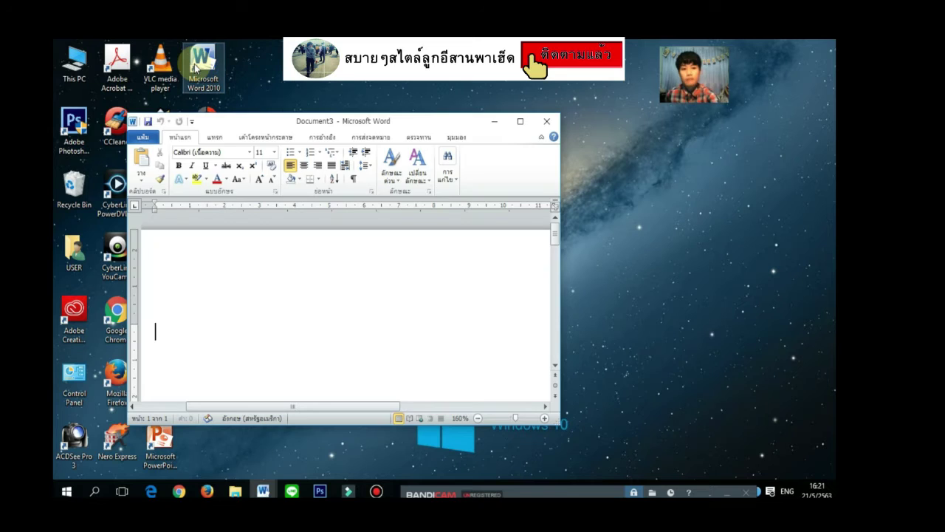
click(526, 121)
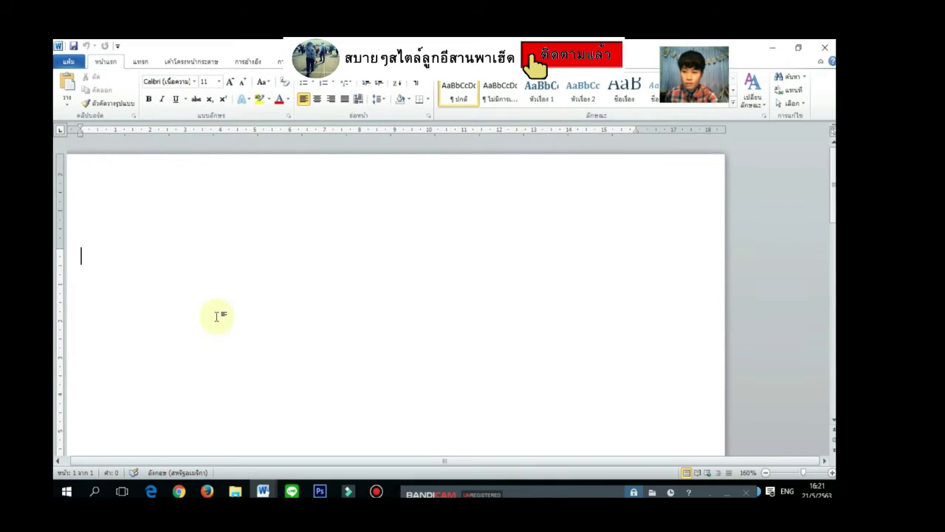
click(765, 472)
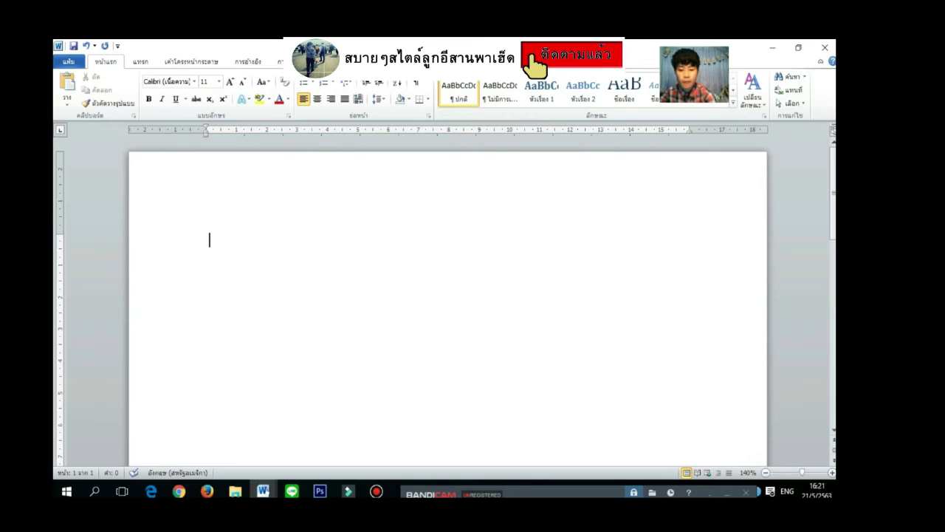
Type the person's name in Thai and add an empty line above it.
text(,k)
key(grave)
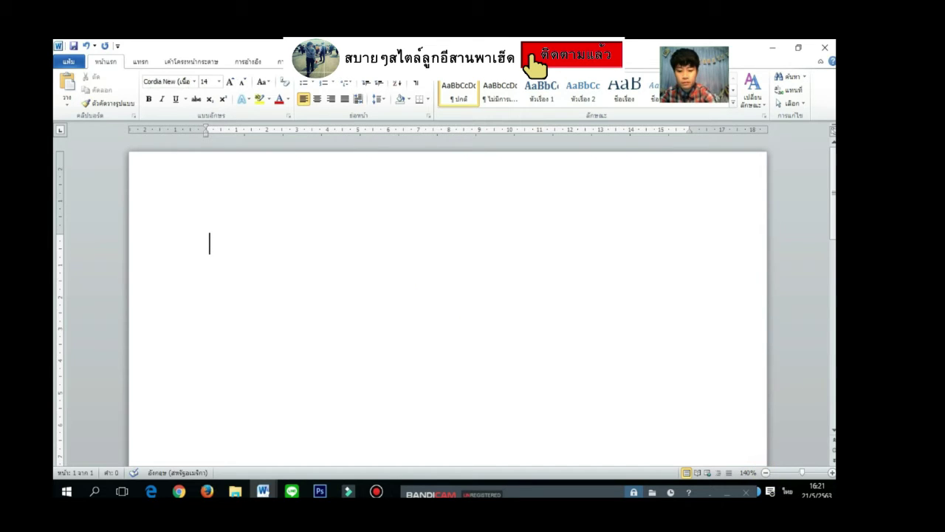
text(รวย)
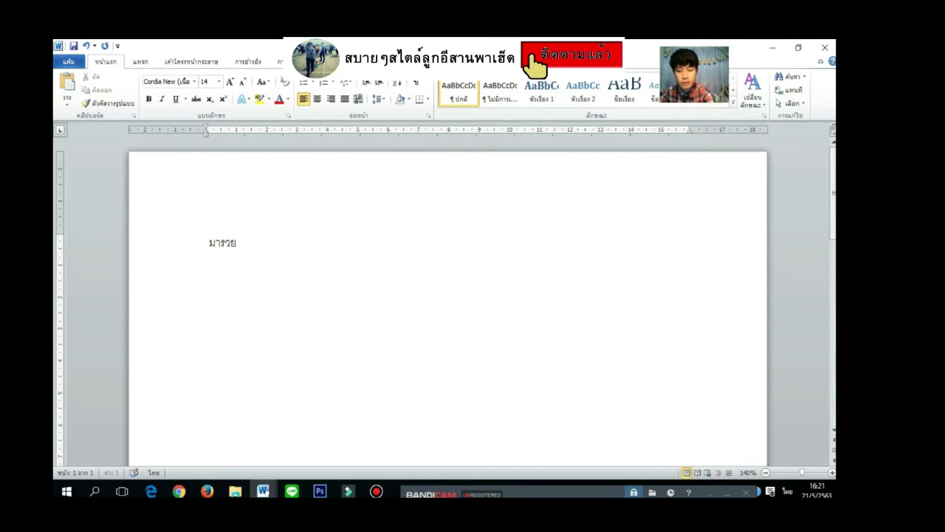
text( รวมมาสาธุ)
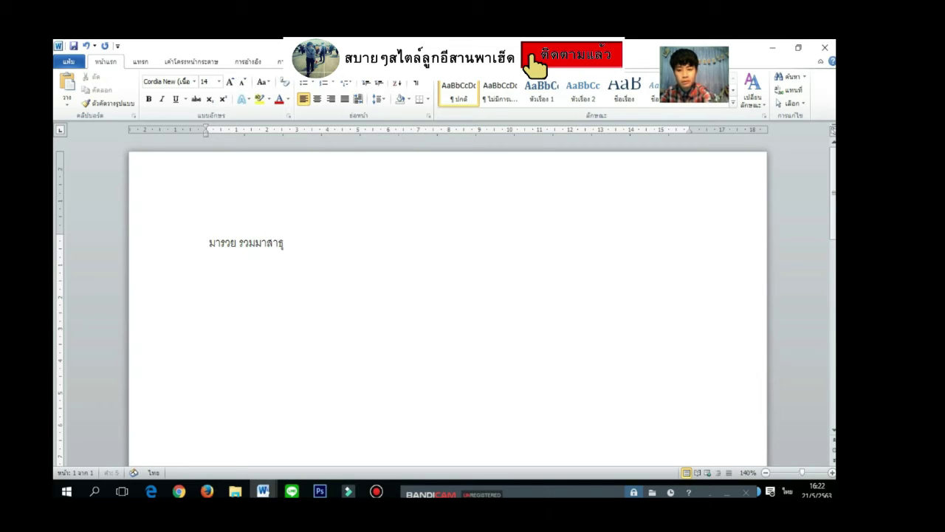
click(207, 242)
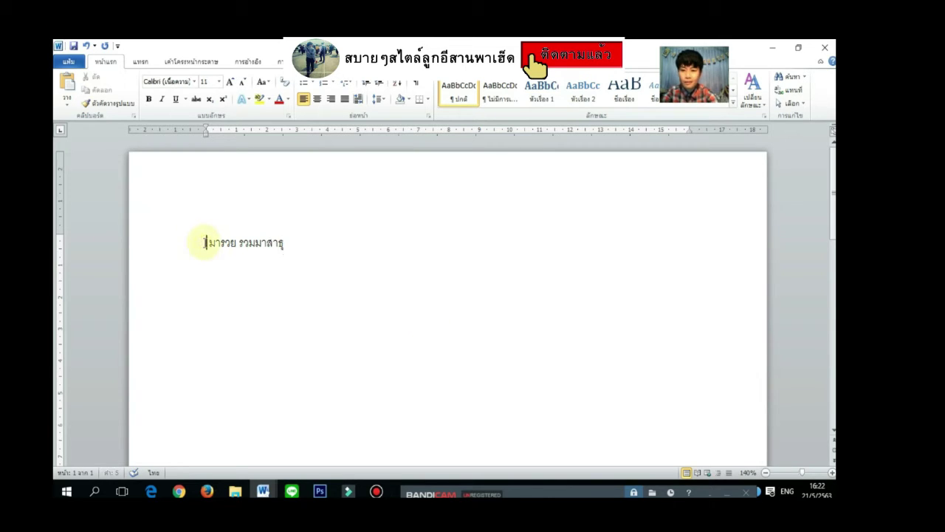
key(Return)
Prefix the name with นาย, widen the name gap, and push it down a line.
click(206, 242)
text(okp)
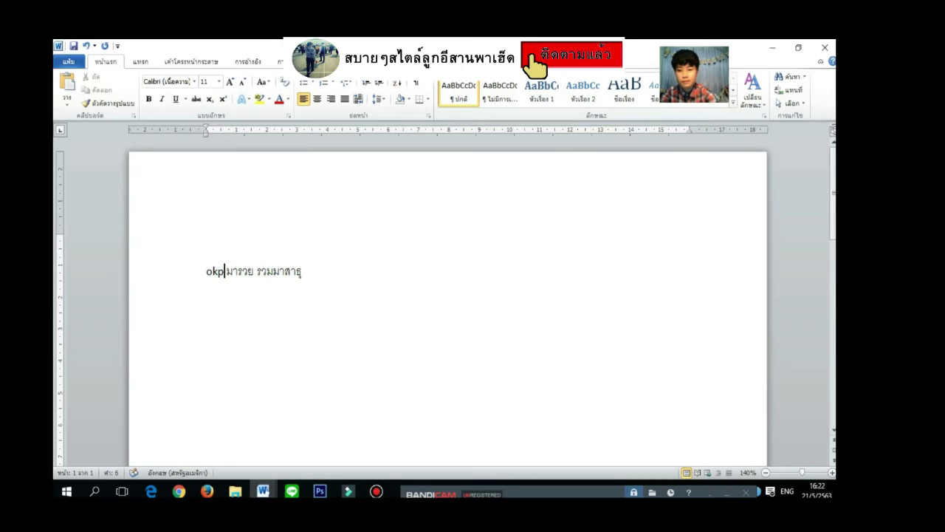
key(BackSpace)
key(BackSpace)
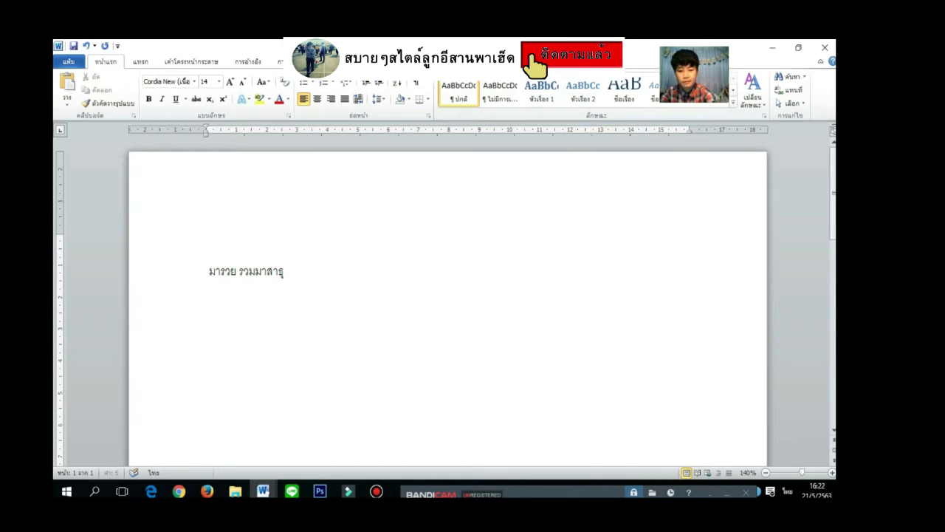
key(grave)
text(นาย)
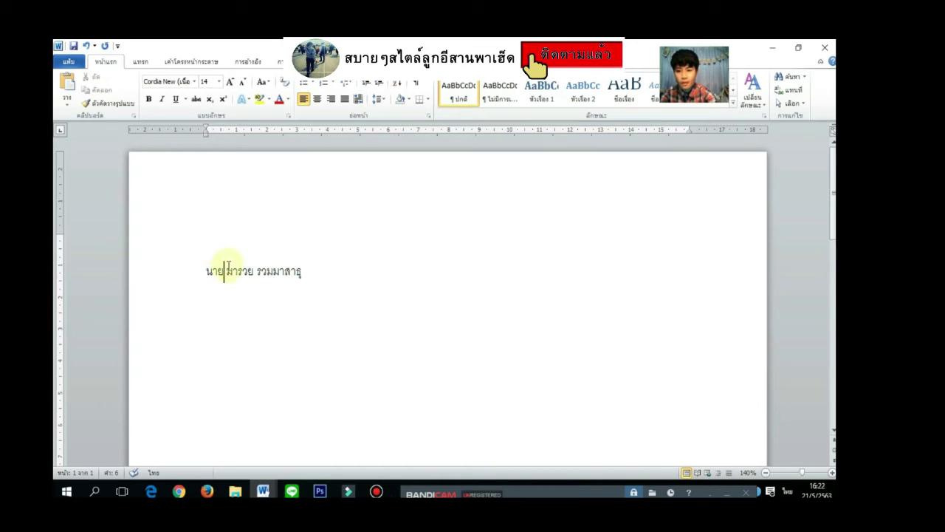
key(BackSpace)
key(grave)
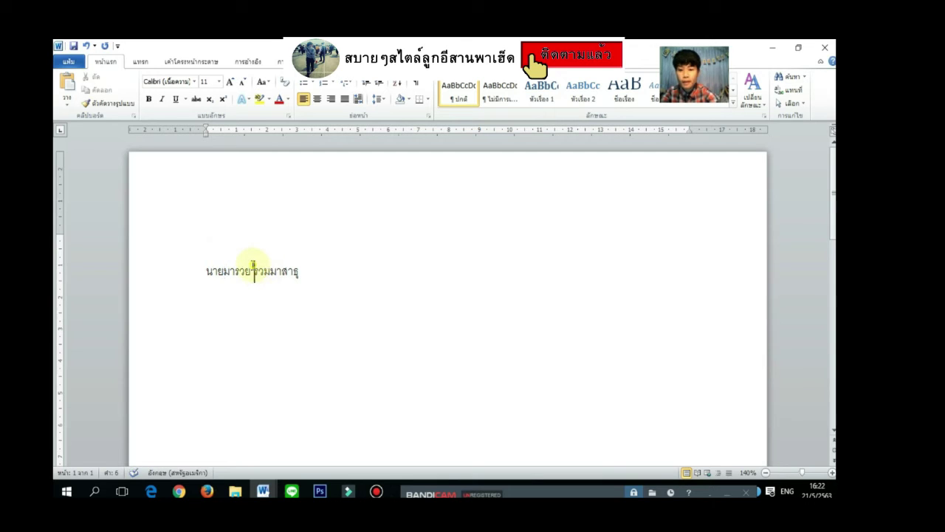
key(grave)
click(208, 271)
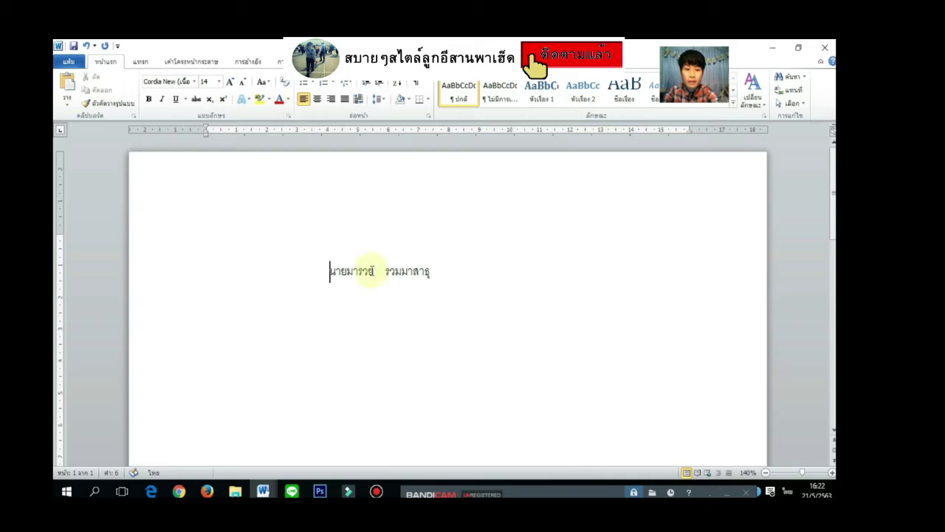
key(Return)
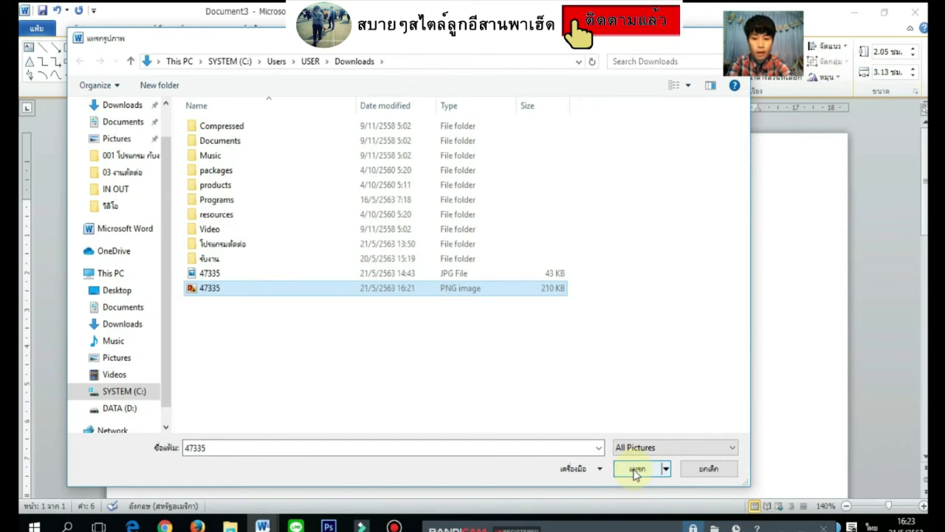
Insert the 47335 PNG signature with No Outline and move it above the name.
click(634, 469)
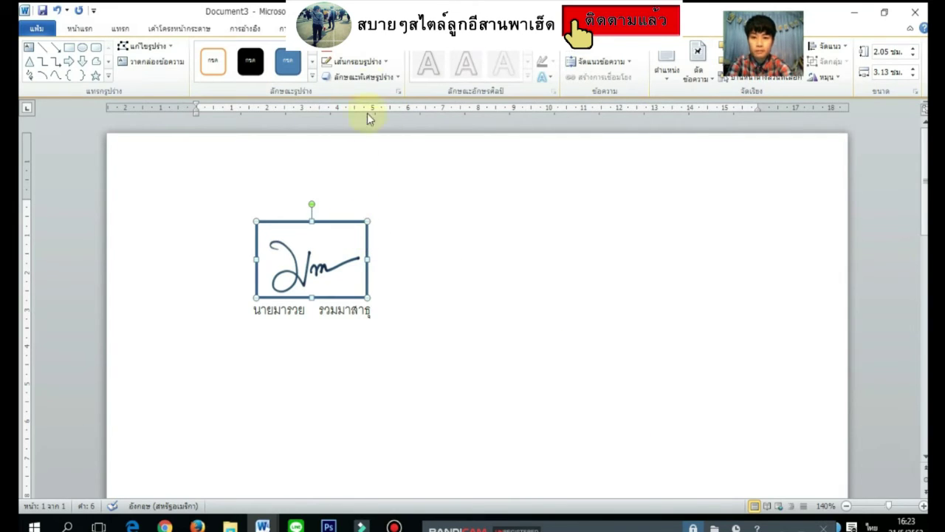
click(377, 65)
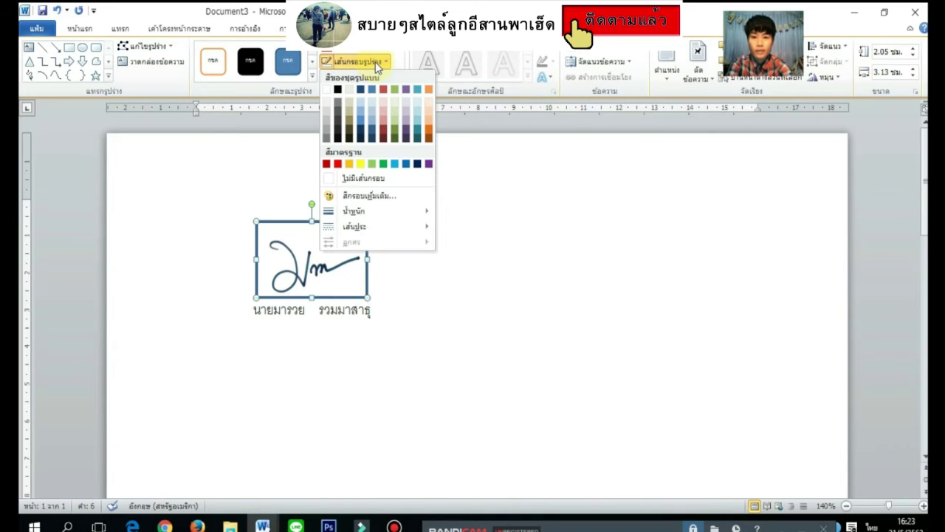
click(352, 182)
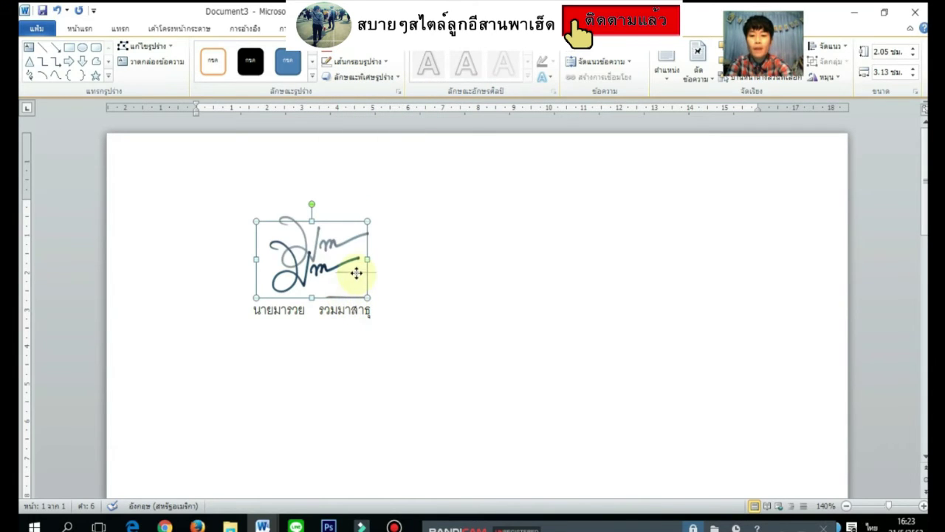
drag(347, 297, 343, 250)
Reselect the signature picture and delete it.
click(387, 285)
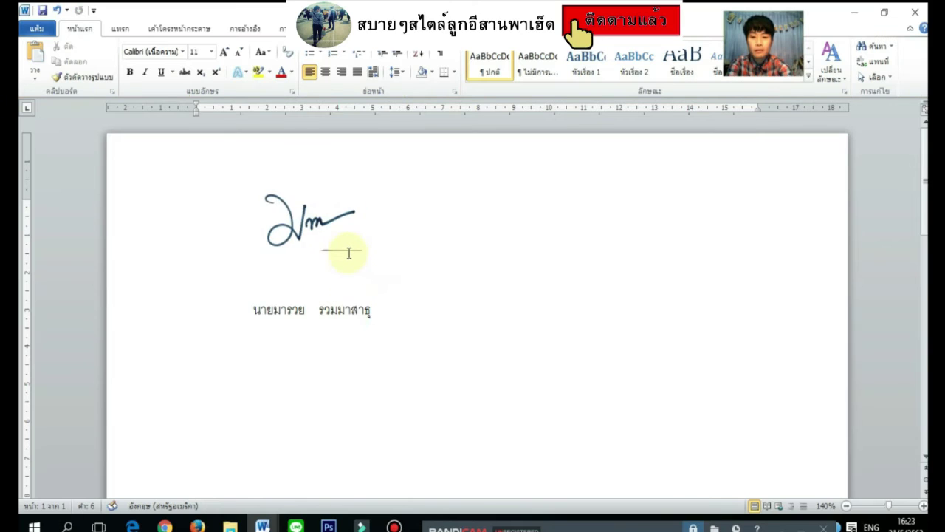
click(319, 219)
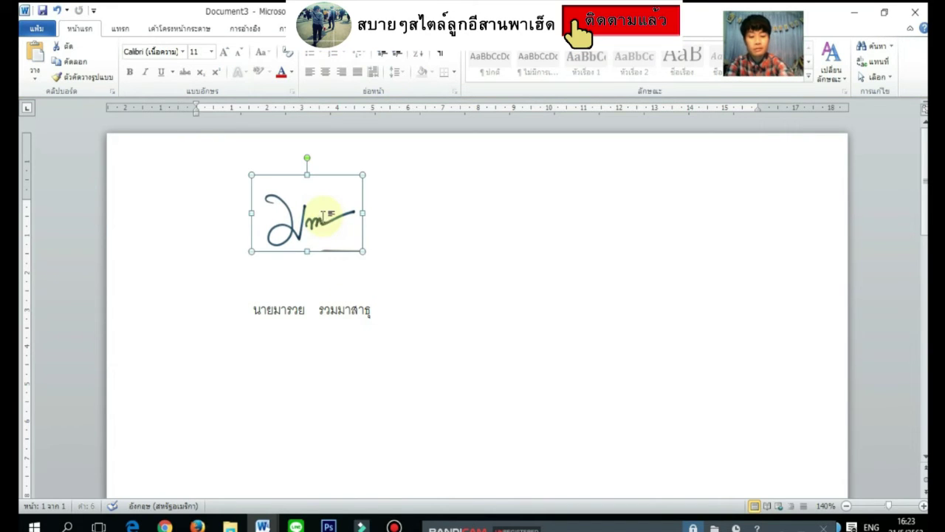
key(Delete)
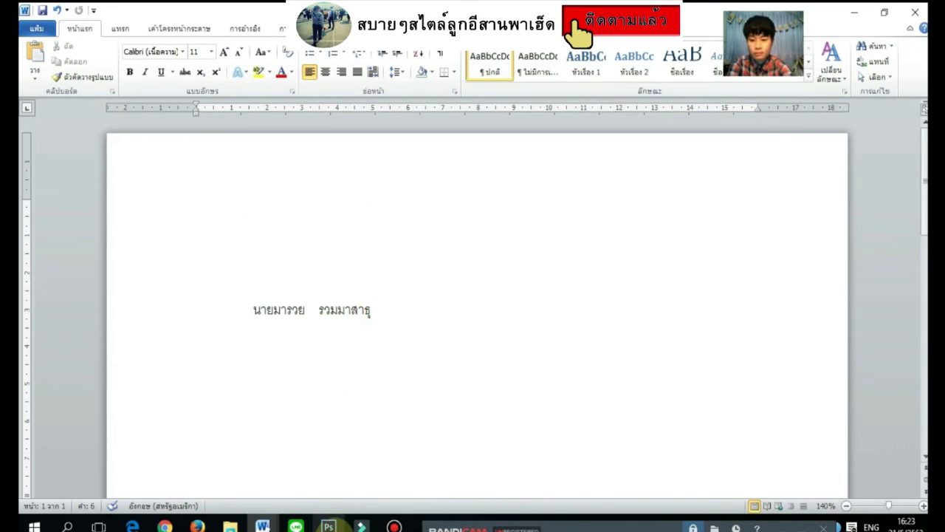
In 47335.jpg, shift the signature up-left and erase the grey stroke beneath it.
click(328, 525)
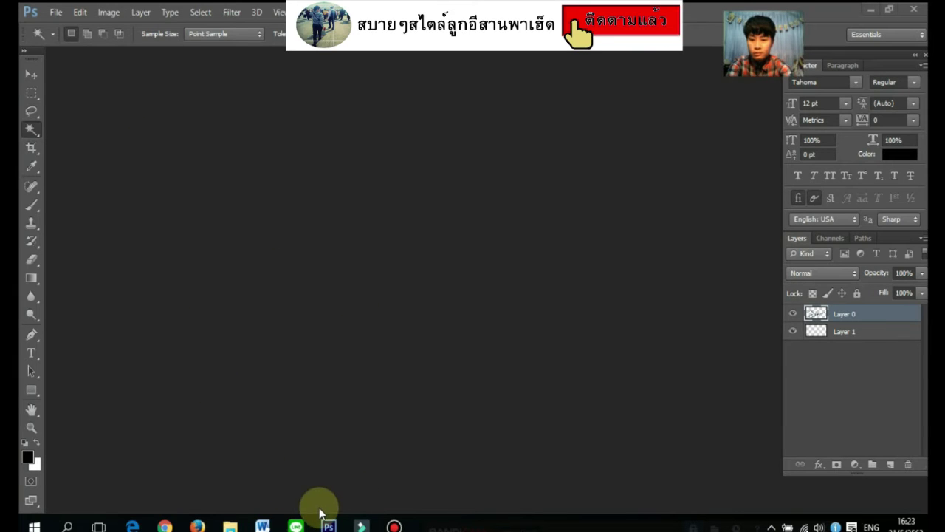
click(384, 496)
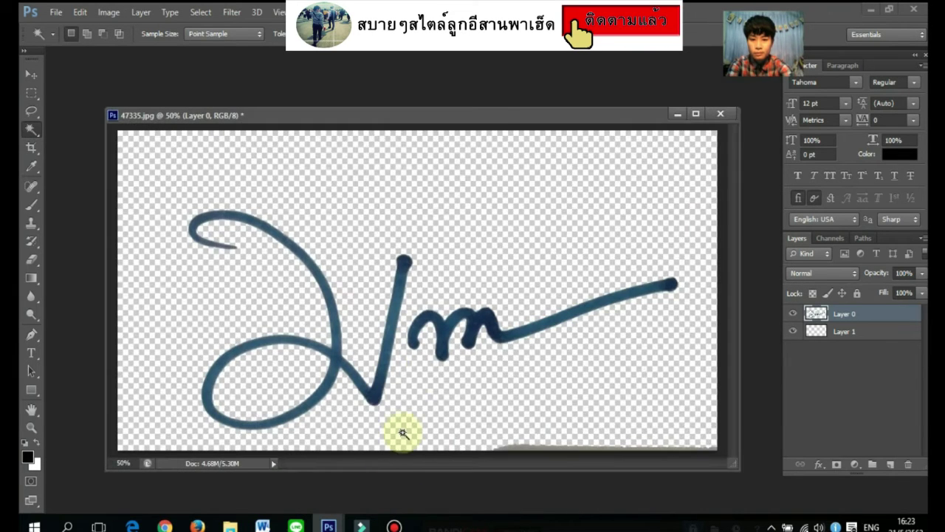
drag(505, 114, 475, 100)
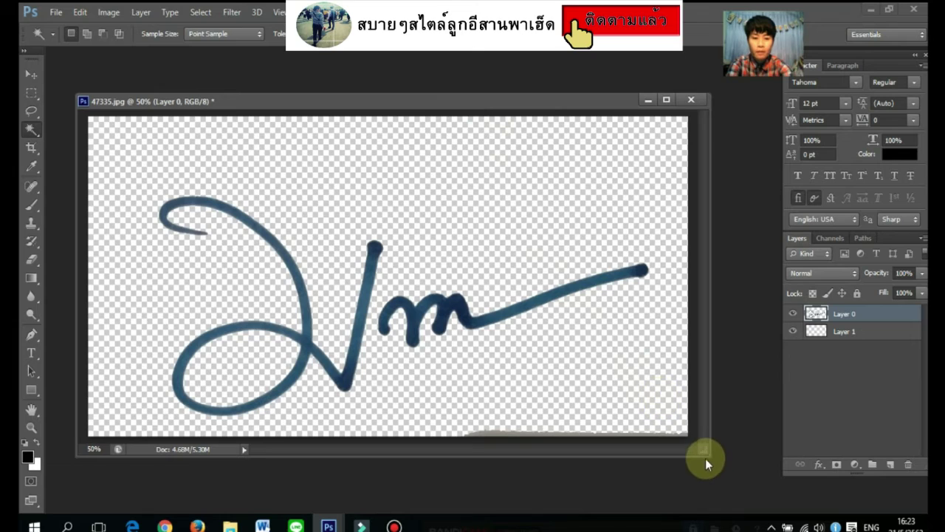
drag(706, 452, 748, 485)
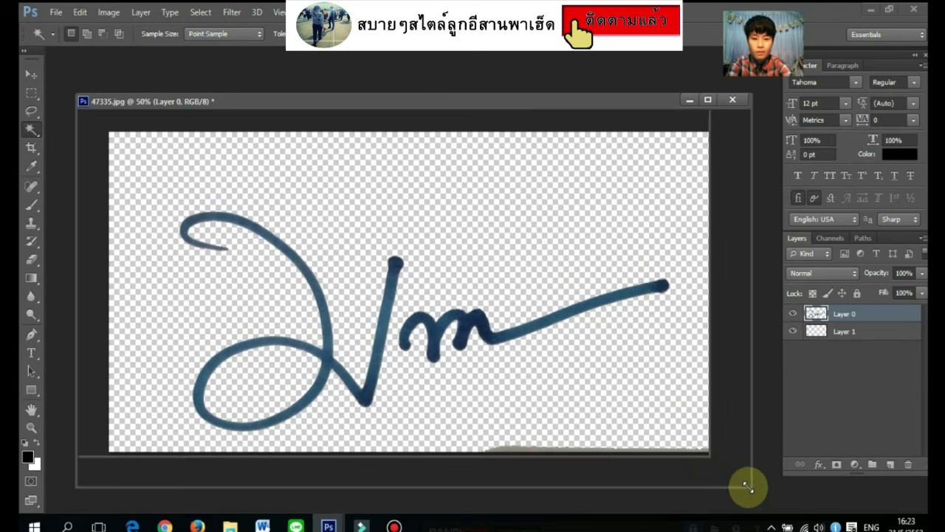
click(31, 74)
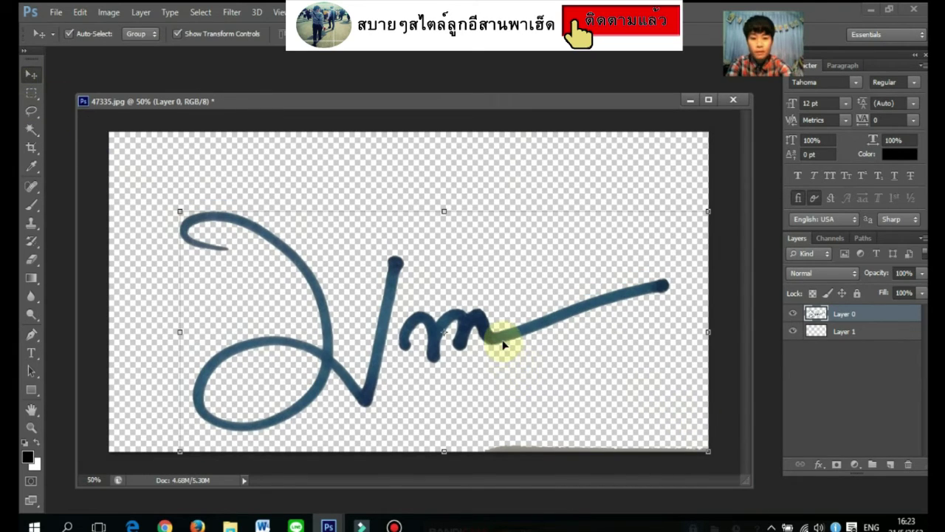
mouse_move(496, 344)
mouse_down()
mouse_move(477, 301)
mouse_move(456, 299)
mouse_up()
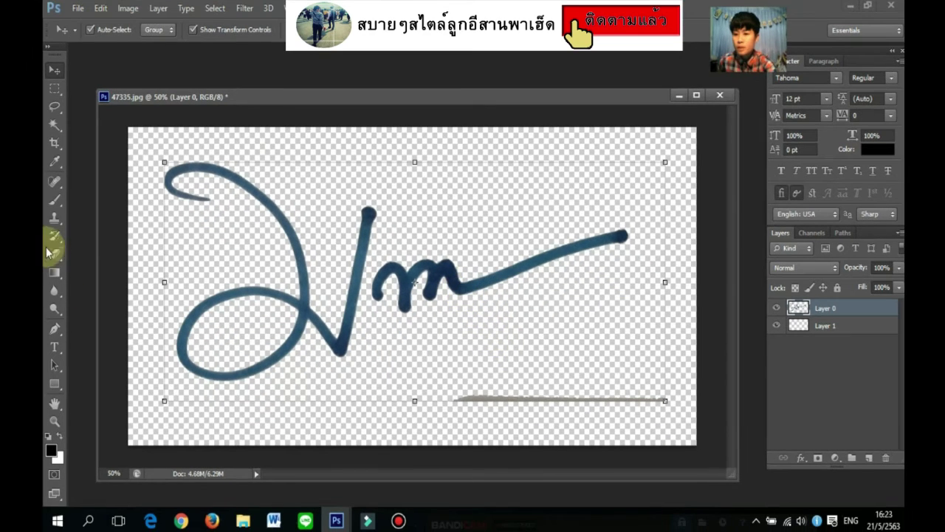
click(56, 256)
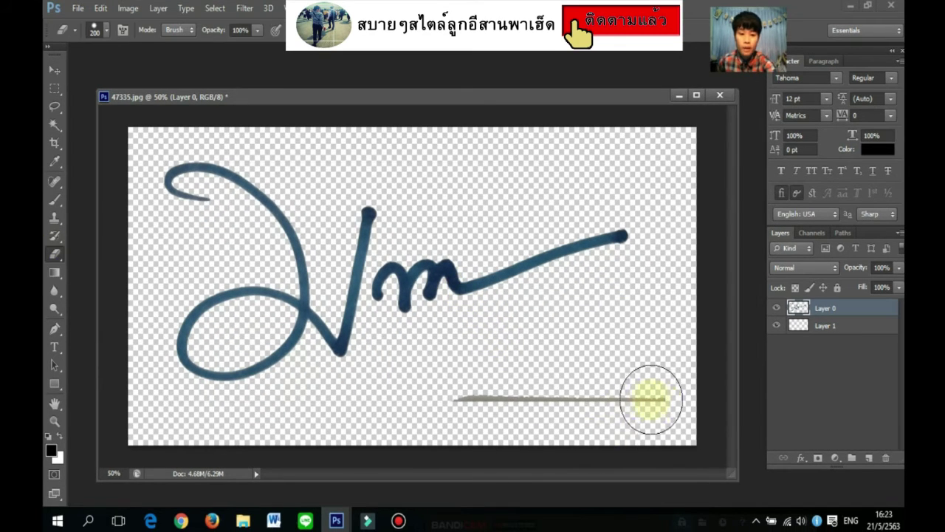
drag(680, 401, 462, 395)
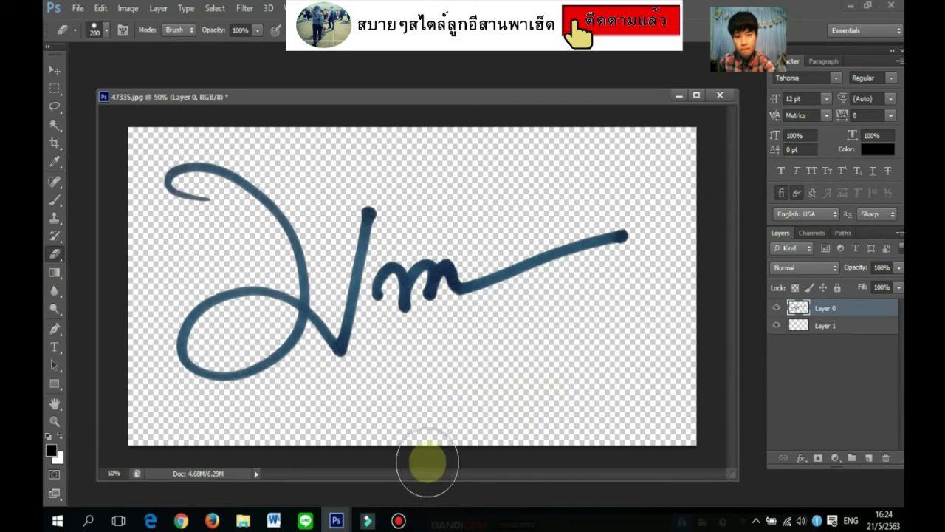
Save As PNG, replacing the existing 47335.png and accepting the PNG options.
click(77, 8)
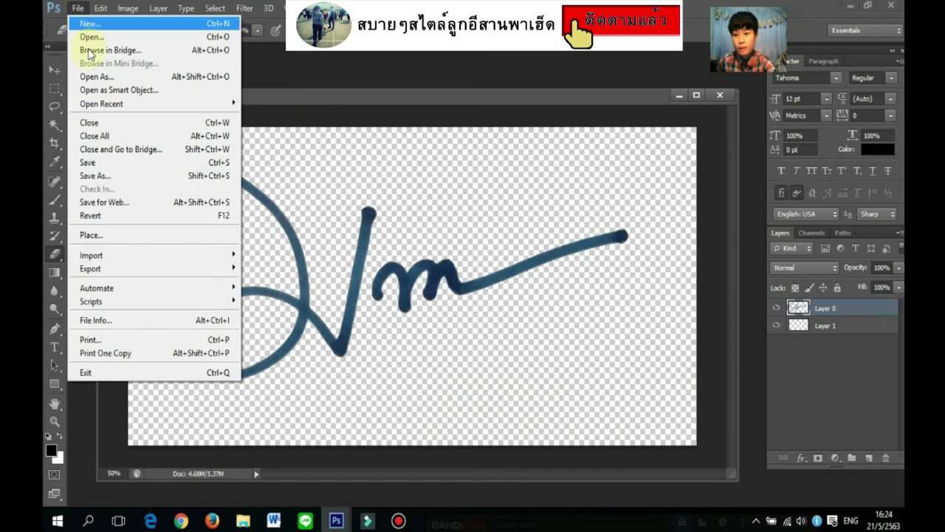
click(96, 165)
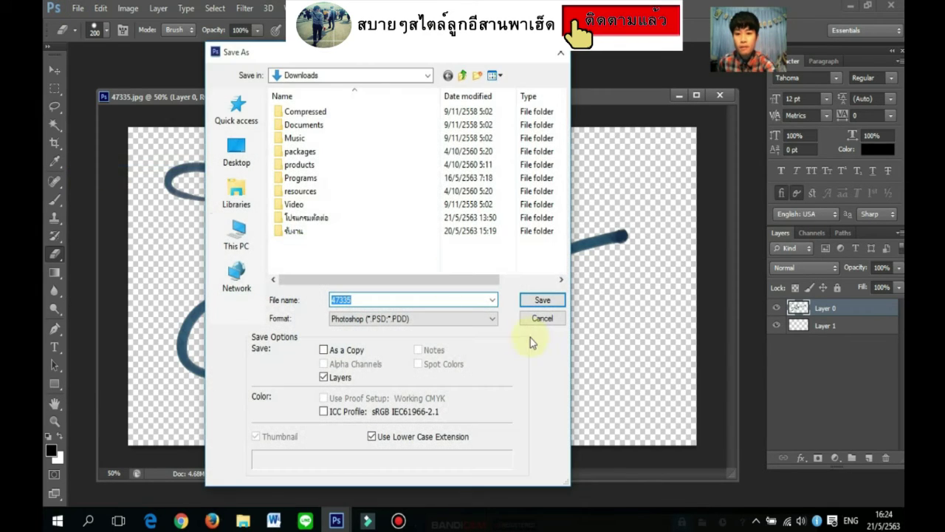
click(492, 318)
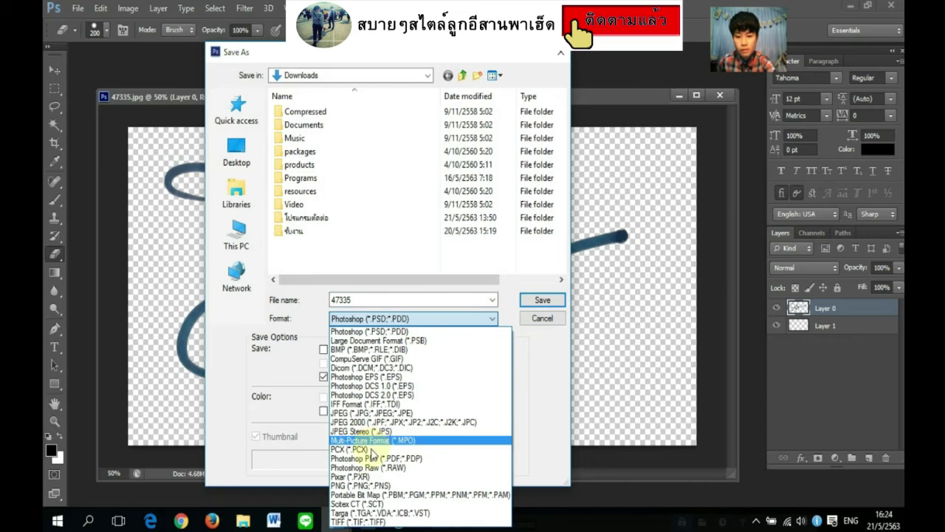
click(367, 486)
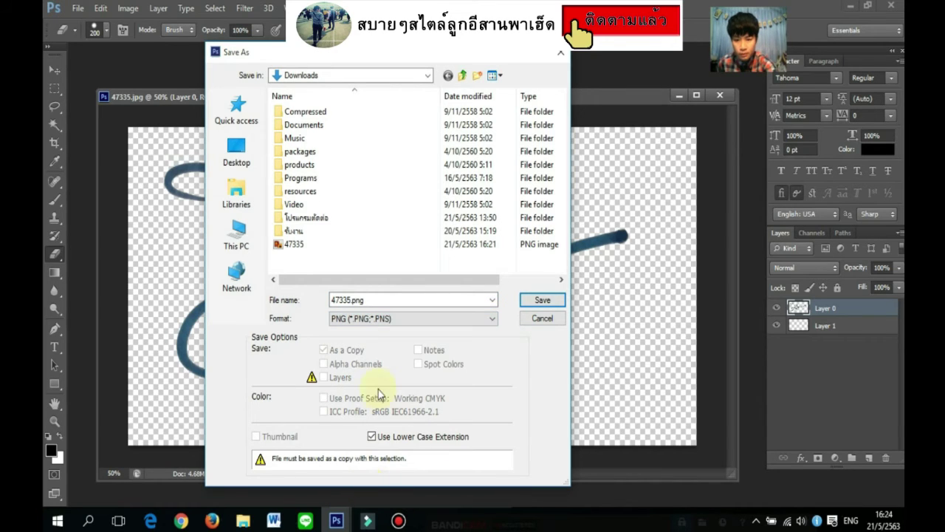
click(296, 243)
click(539, 301)
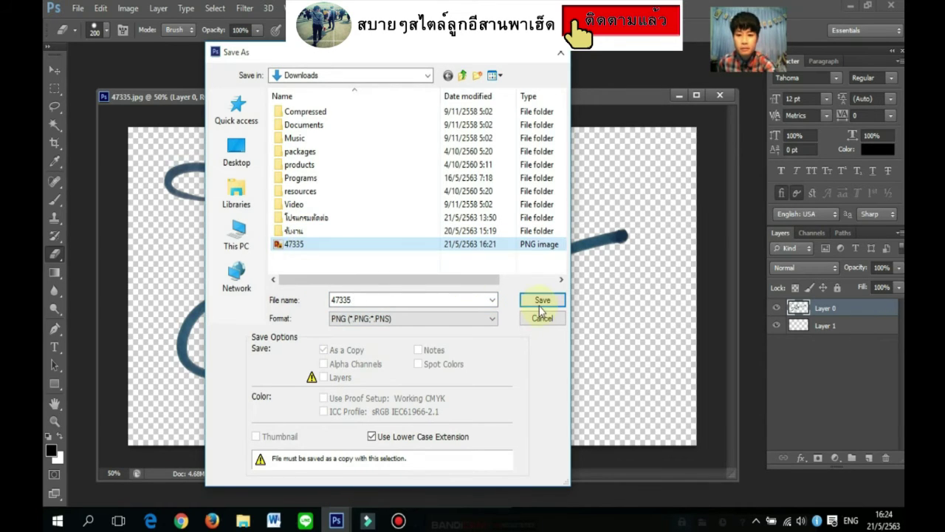
click(439, 205)
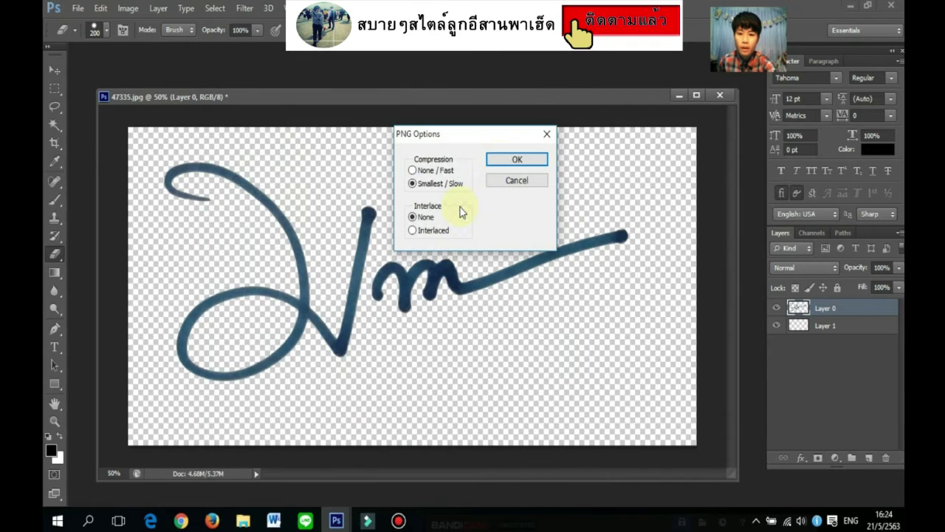
click(516, 159)
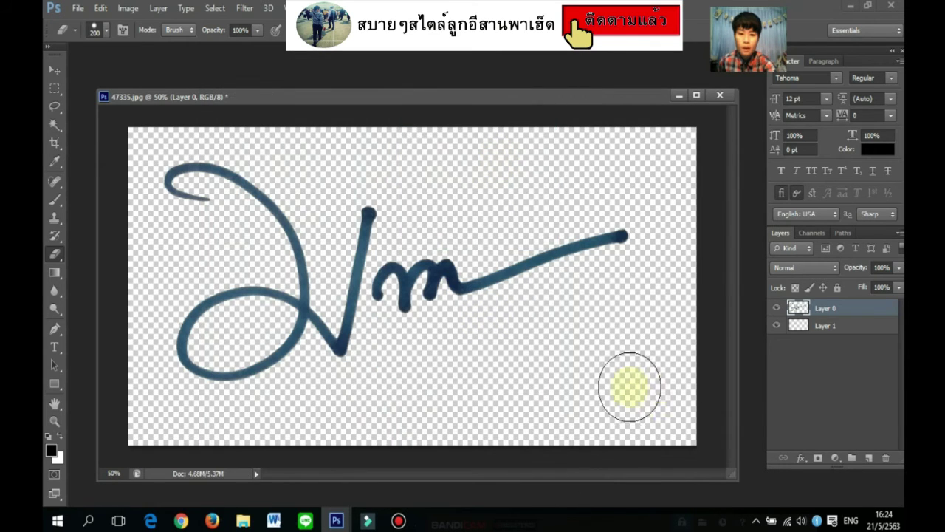
Delete the signature picture from Document2 and close it without saving.
click(54, 70)
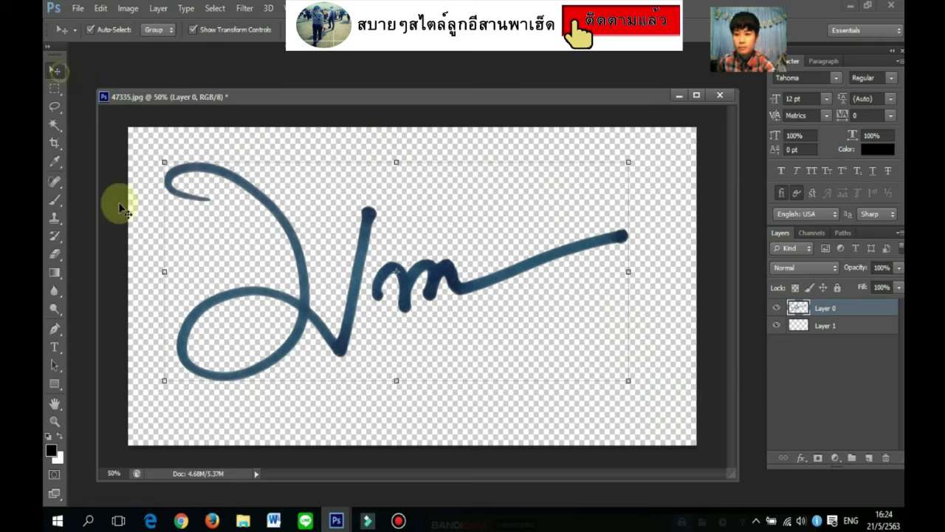
click(274, 520)
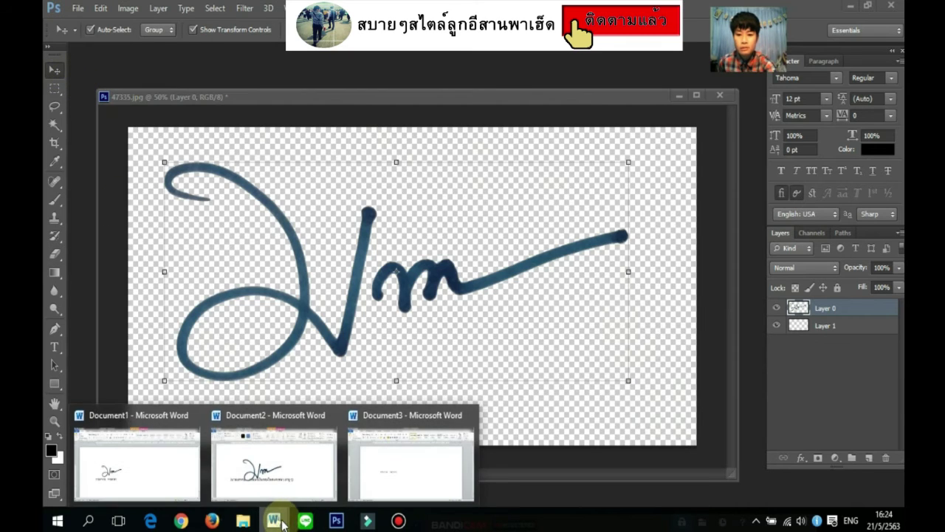
click(285, 500)
click(386, 309)
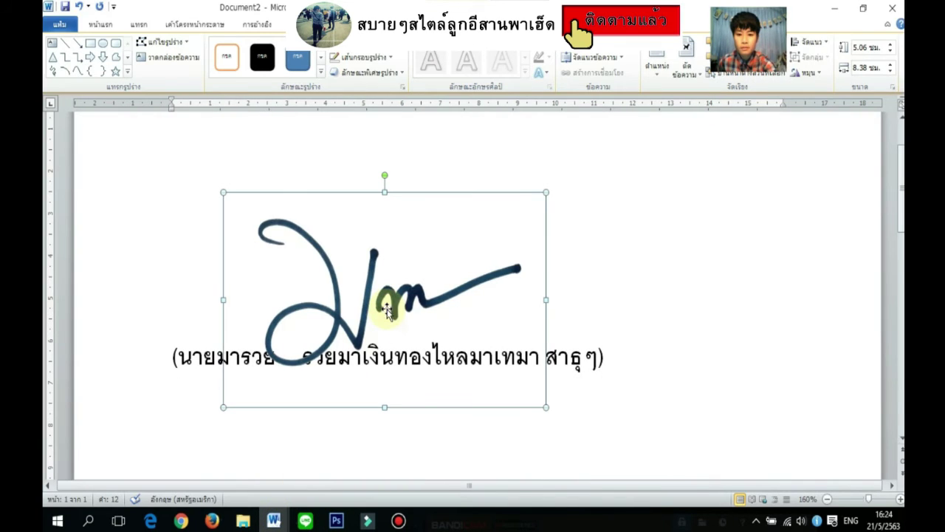
drag(387, 311, 437, 268)
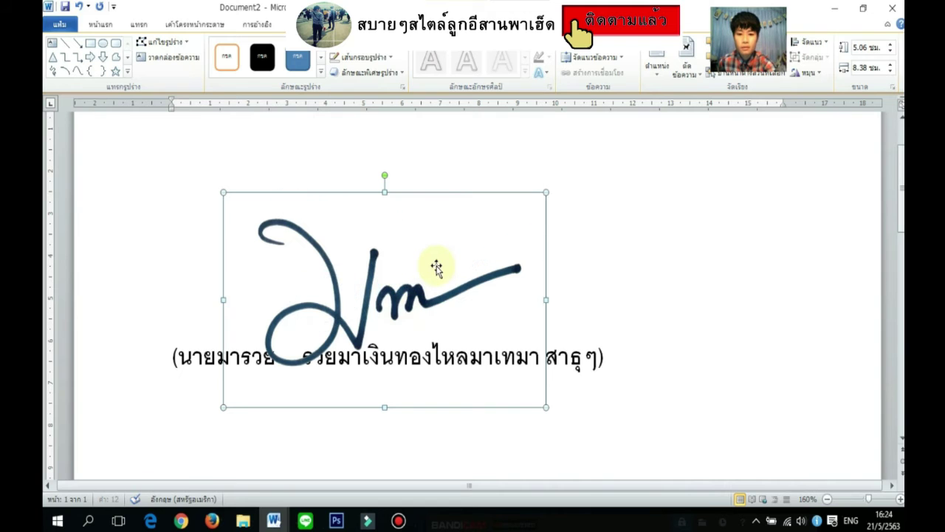
key(Delete)
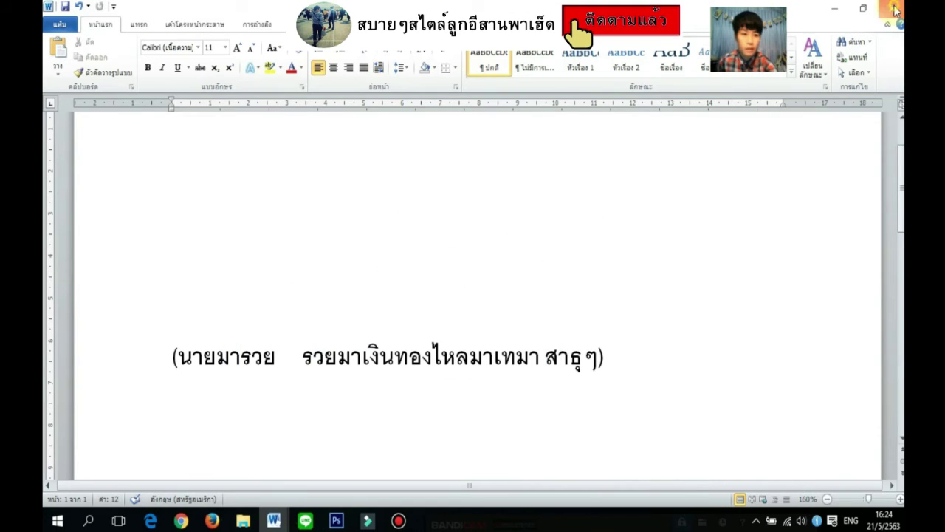
click(895, 9)
click(474, 285)
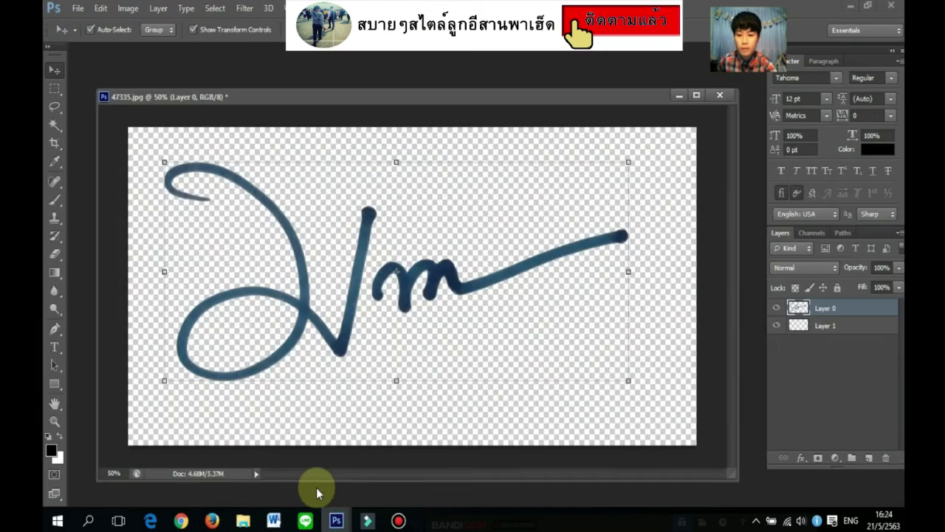
mouse_move(273, 521)
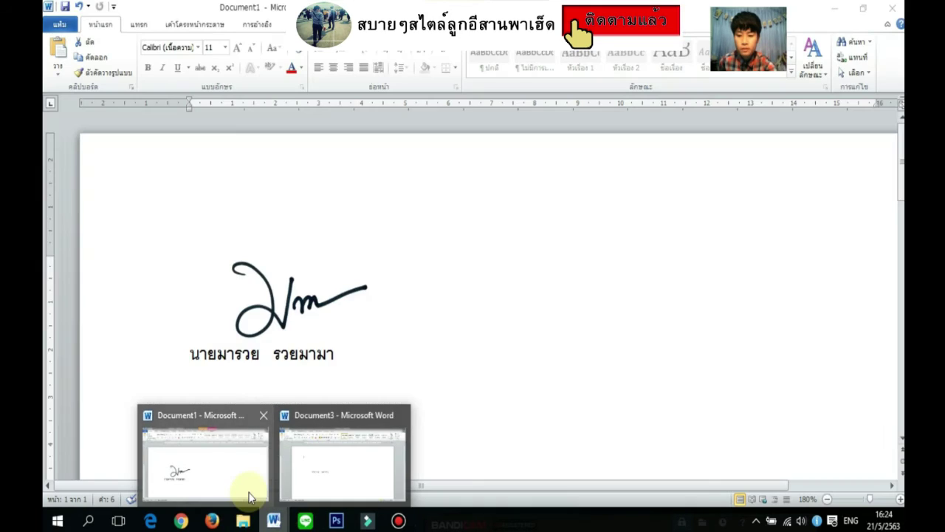
Close Document1 without saving and bring the remaining name document forward.
click(249, 493)
click(207, 304)
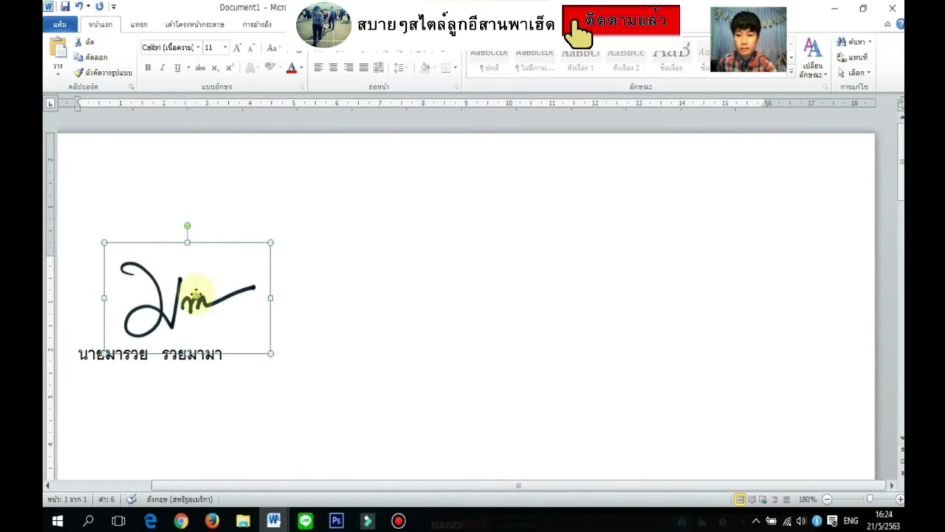
drag(196, 297, 223, 248)
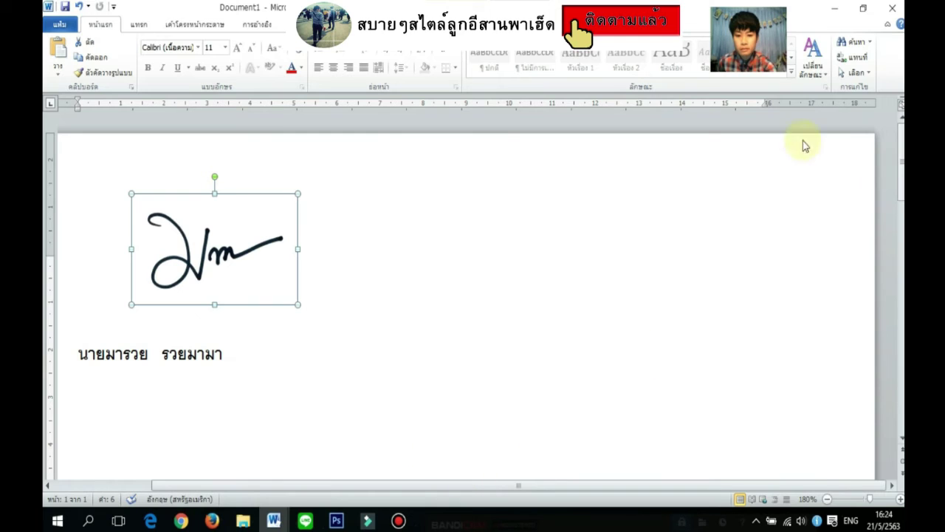
click(892, 8)
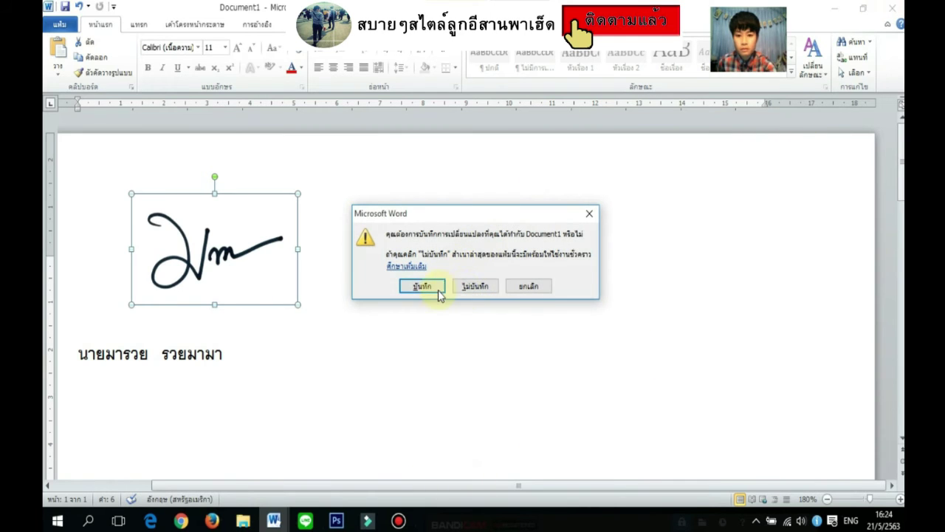
click(477, 288)
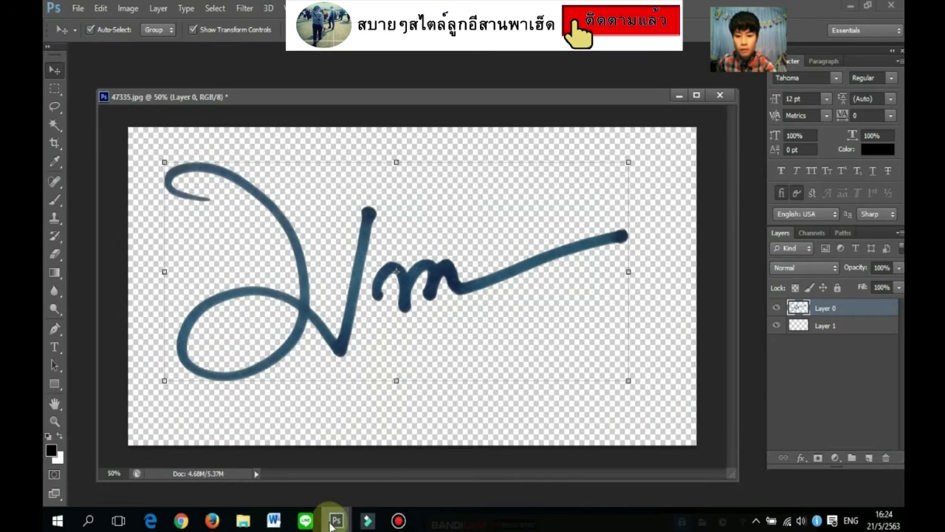
click(273, 520)
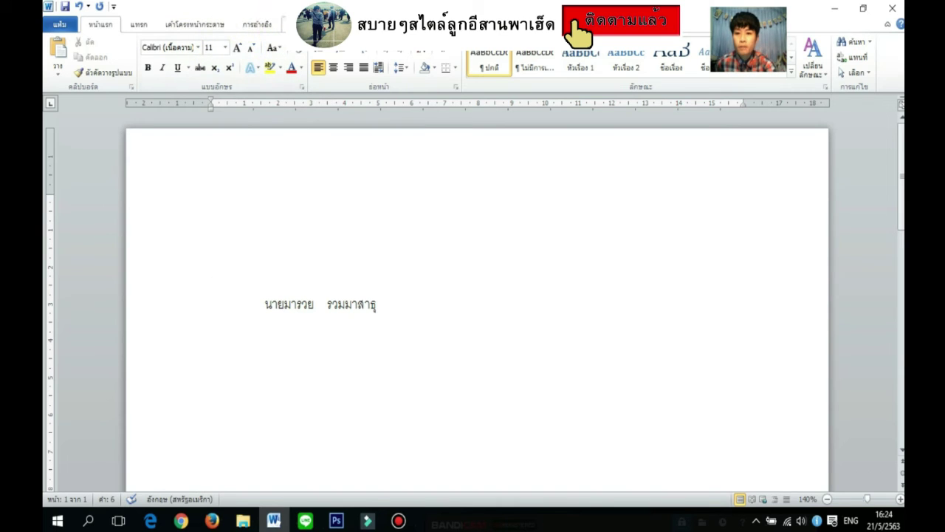
Draw a rectangle shape just above the typed Thai name line, nudging it slightly lower.
click(140, 24)
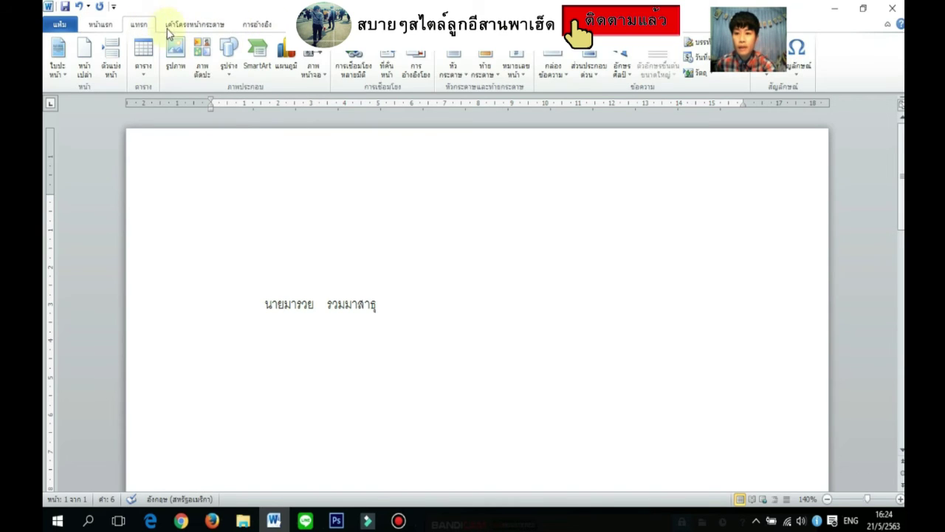
click(229, 55)
click(260, 102)
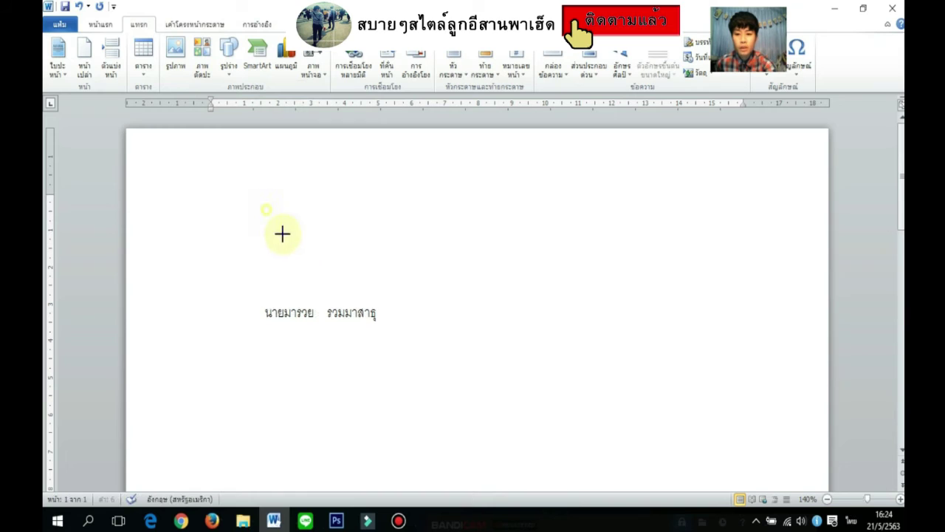
drag(265, 209, 384, 297)
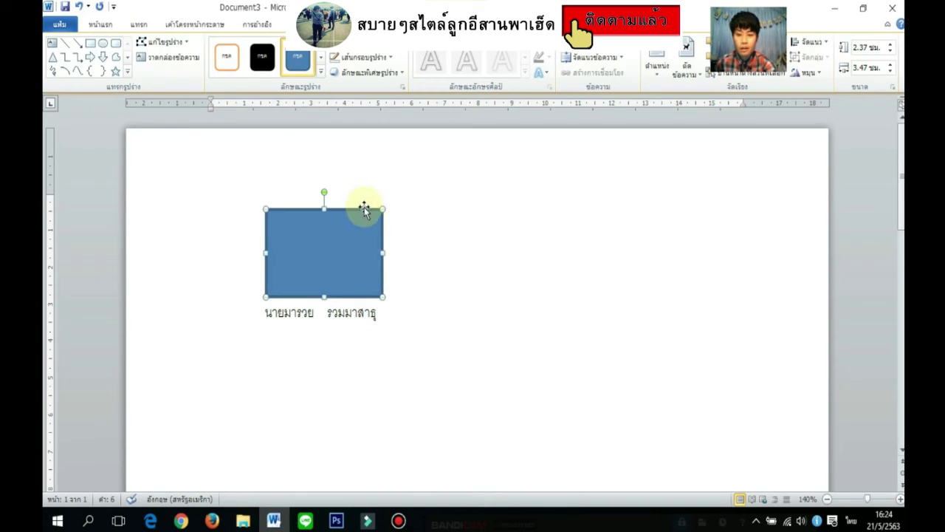
drag(364, 209, 365, 215)
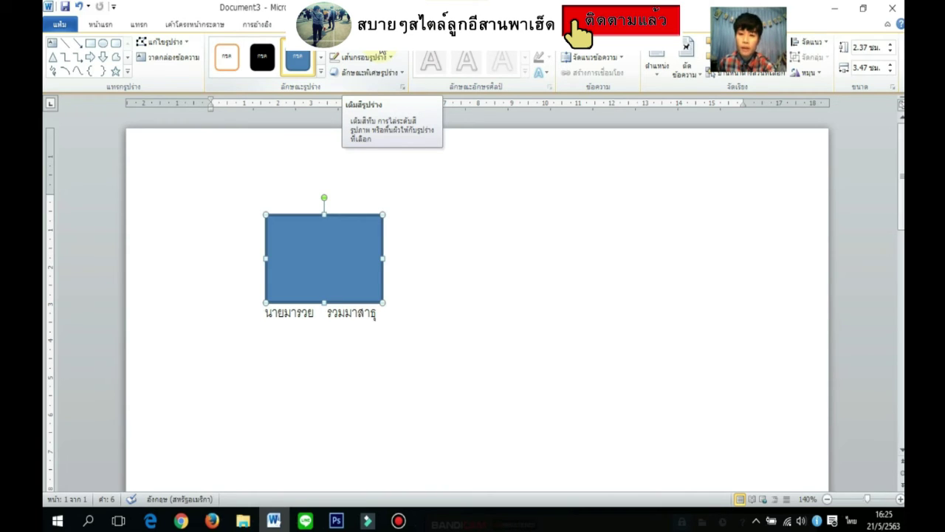
Fill the rectangle with the transparent 47335 PNG signature picture.
click(384, 52)
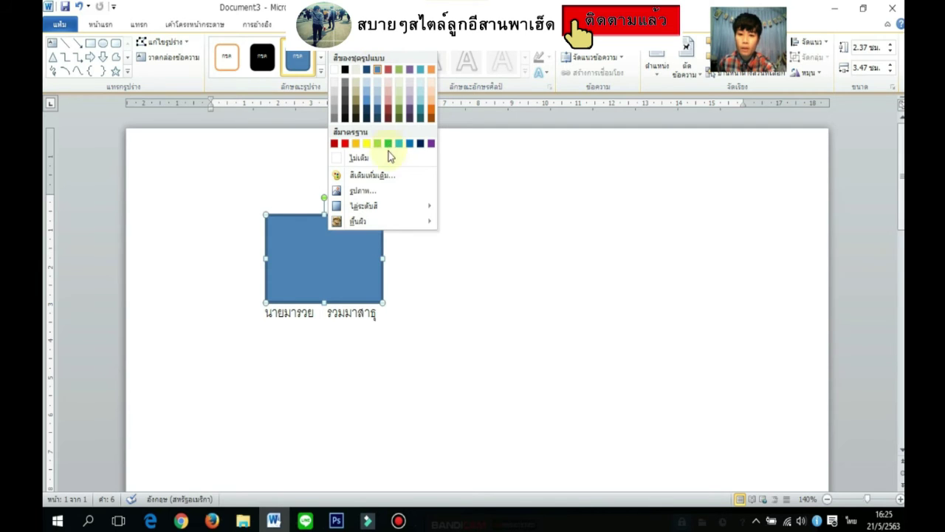
click(377, 193)
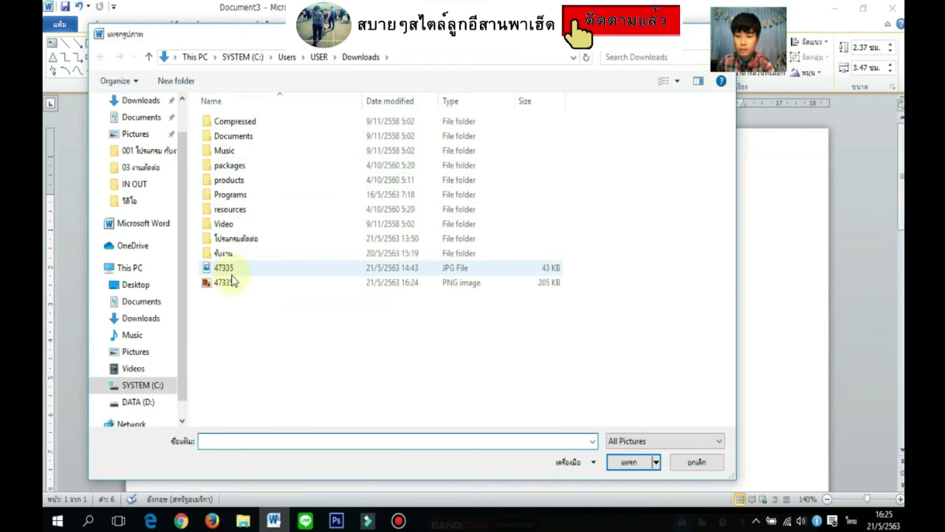
click(232, 282)
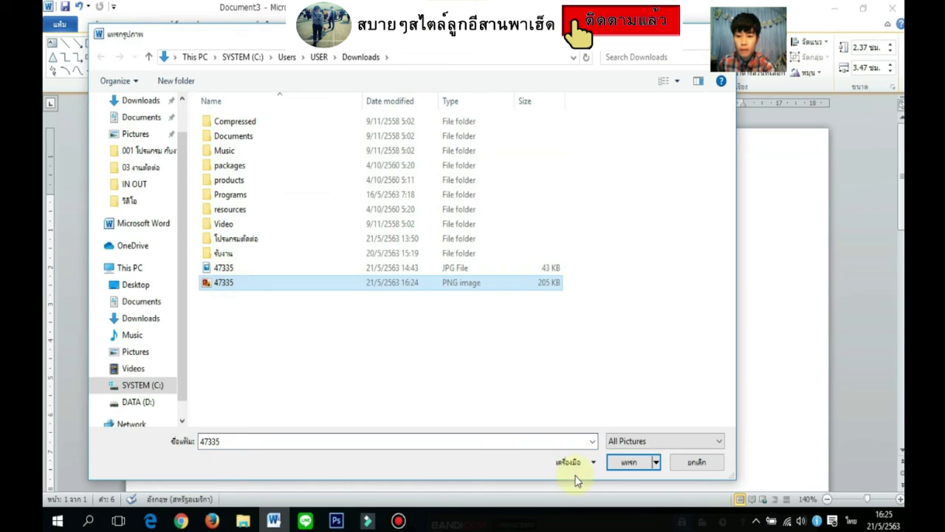
click(626, 463)
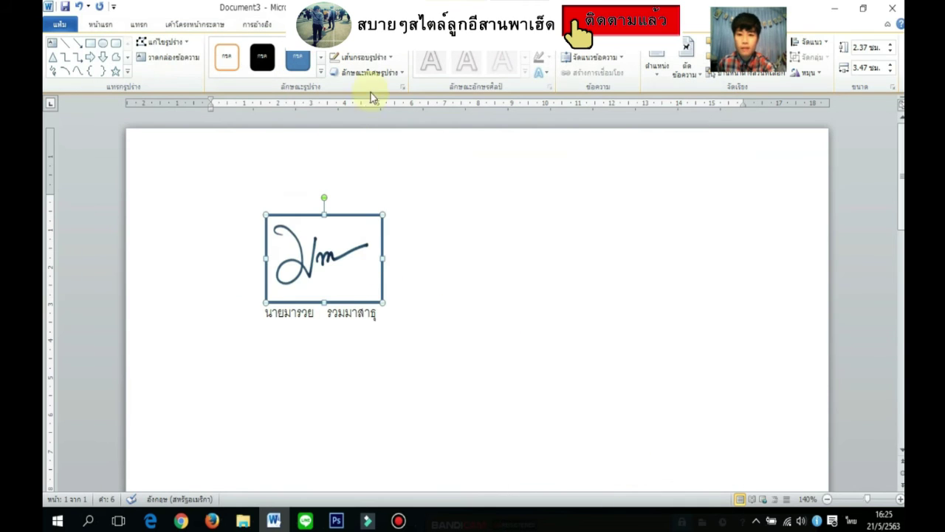
Remove the shape's outline and move the signature up and right above the name.
click(380, 59)
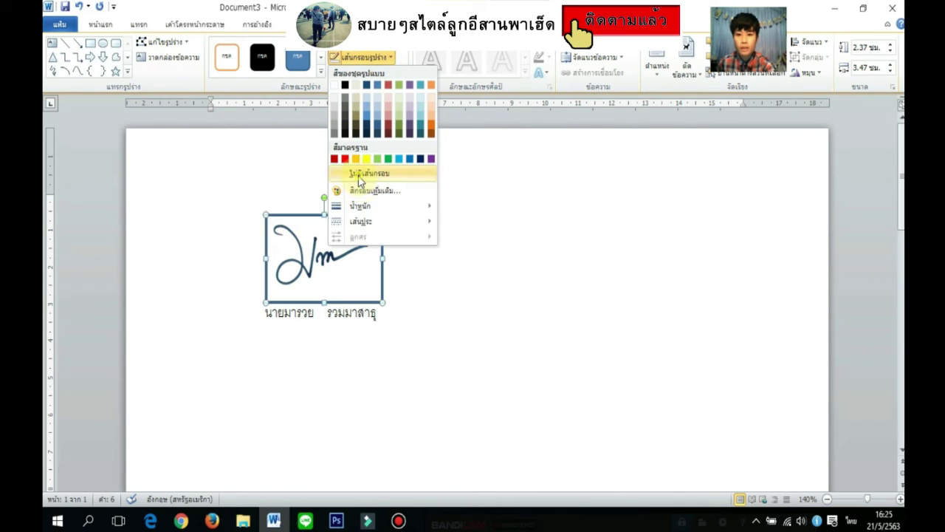
click(359, 174)
mouse_move(359, 248)
mouse_down()
mouse_move(441, 187)
mouse_move(376, 214)
mouse_up()
click(390, 309)
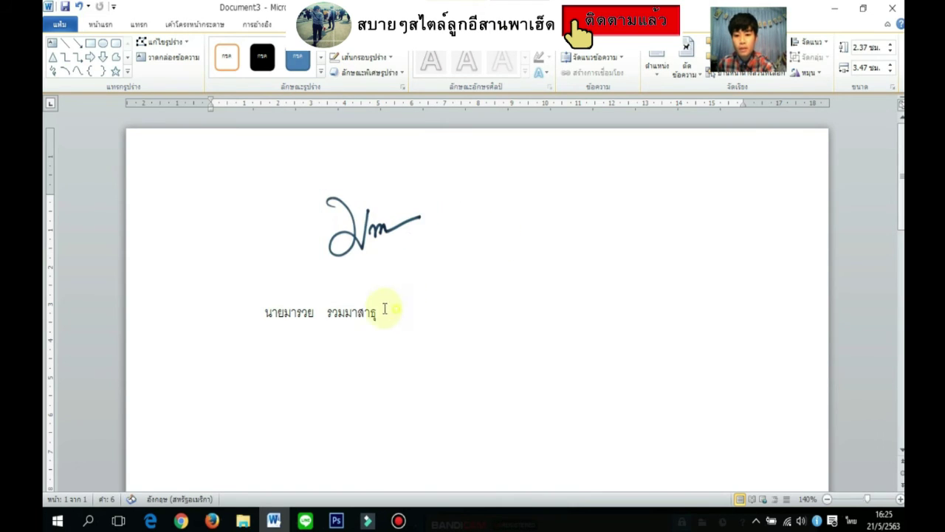
drag(389, 309, 223, 293)
Make the selected Thai name line bold.
click(137, 25)
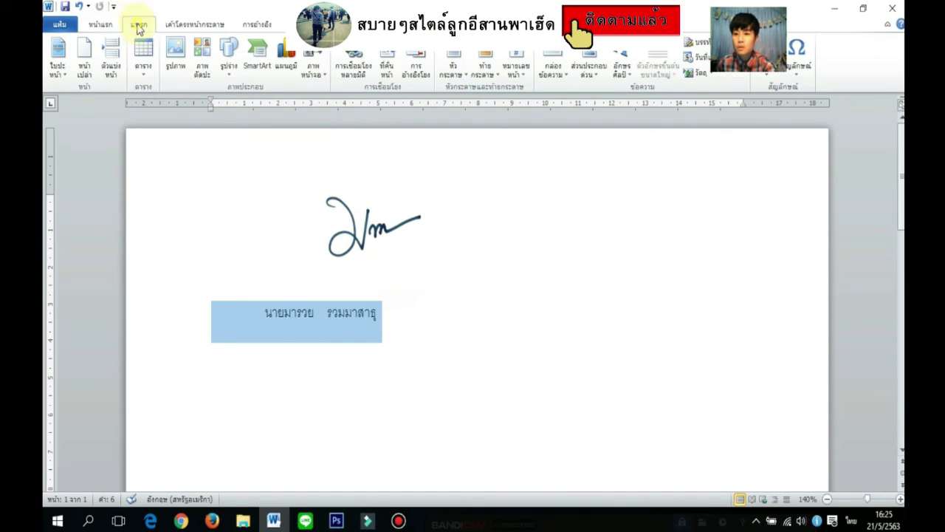
click(103, 24)
click(148, 68)
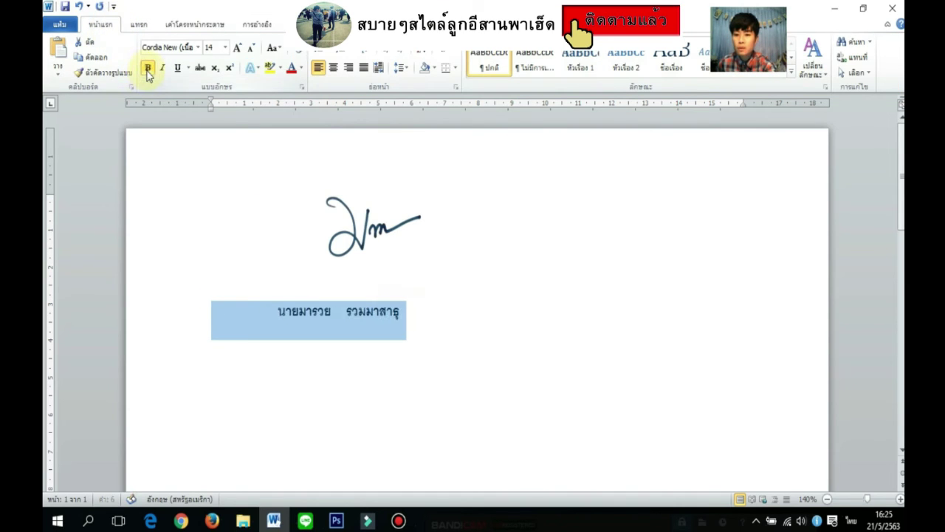
Move the signature picture down so it overlaps the name line, undoing a later reposition.
click(384, 221)
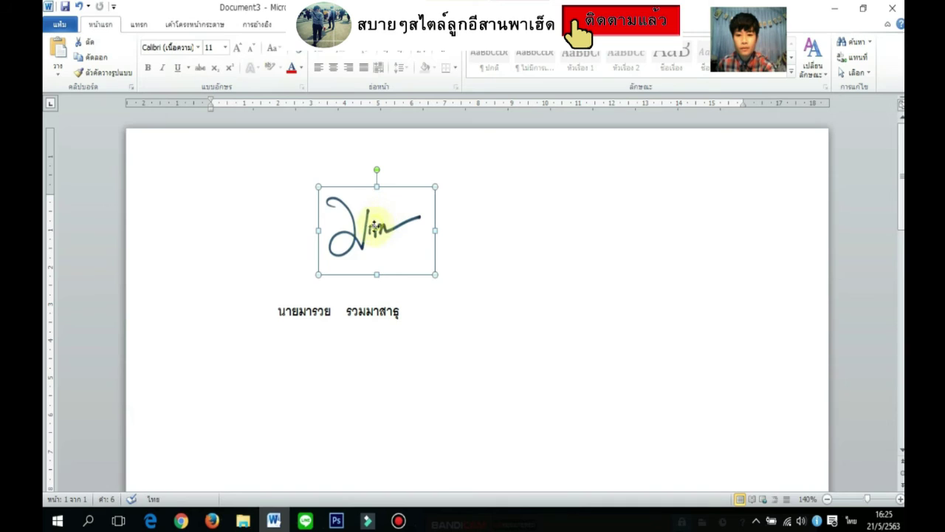
drag(378, 222, 355, 289)
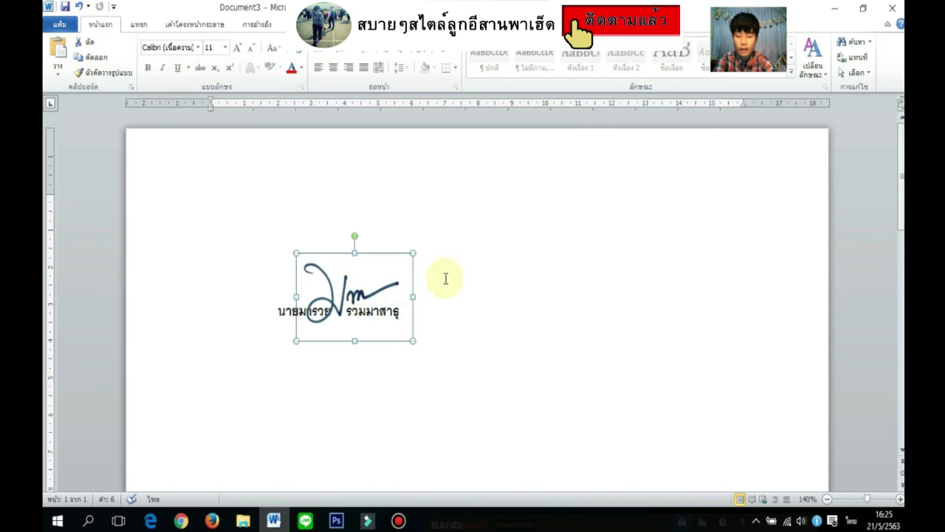
drag(353, 291, 365, 275)
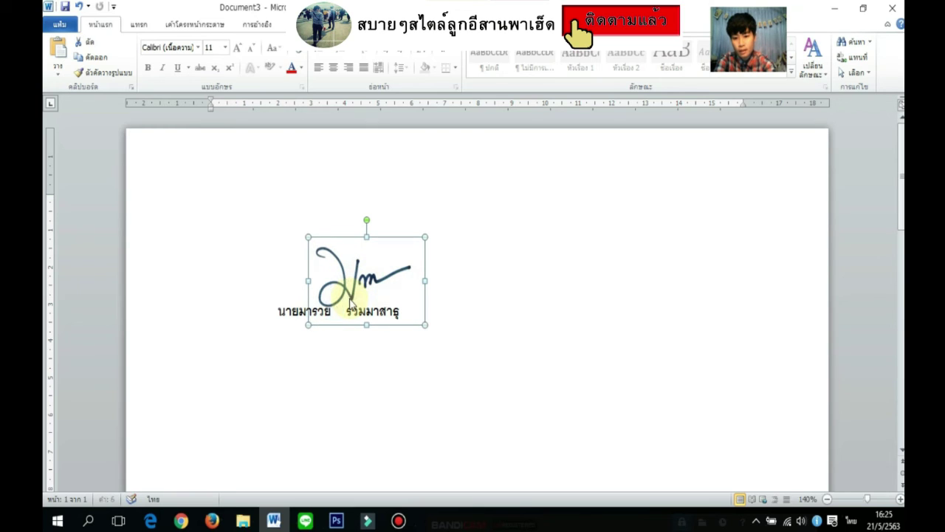
key(ctrl+z)
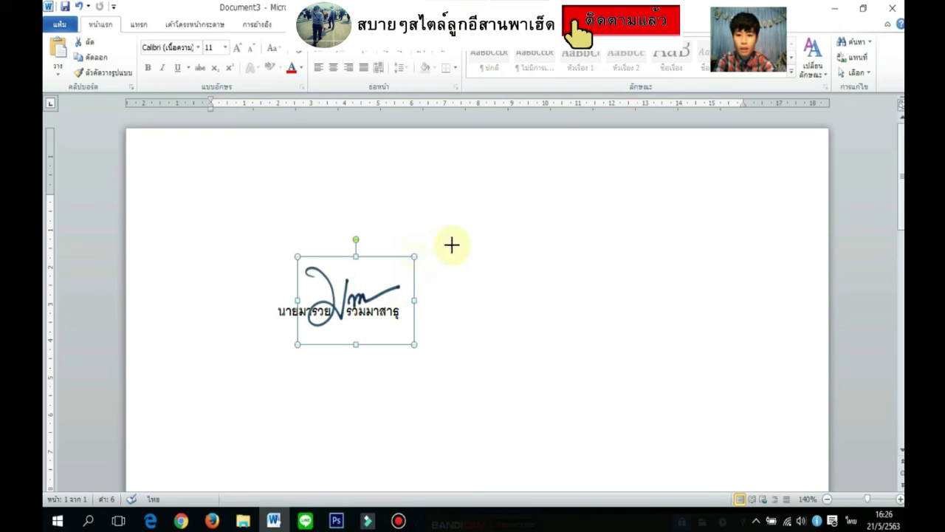
Enlarge the signature from its top-right corner and shift it slightly up over the name.
drag(414, 257, 456, 223)
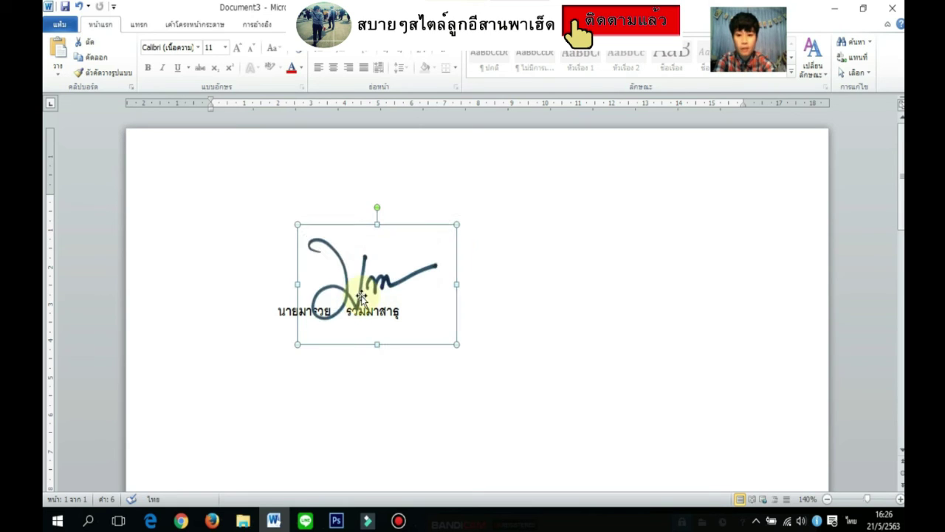
drag(367, 290, 373, 268)
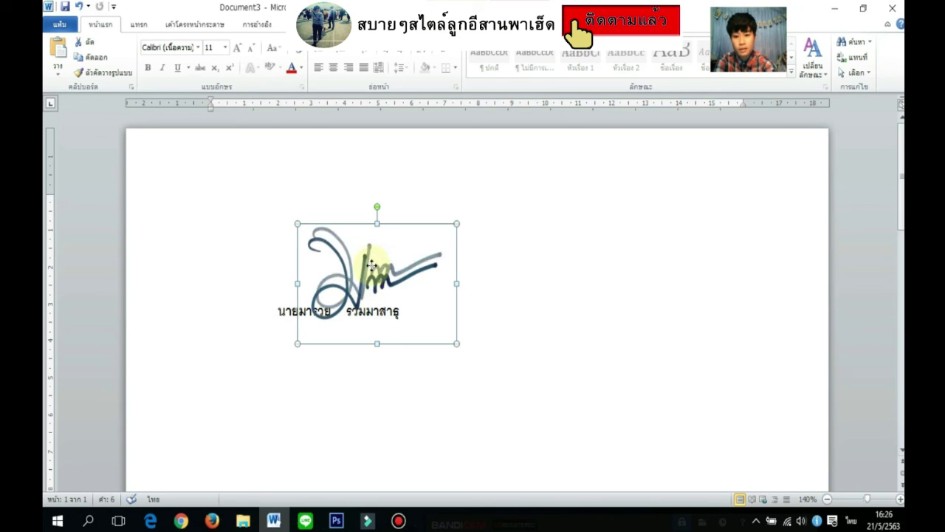